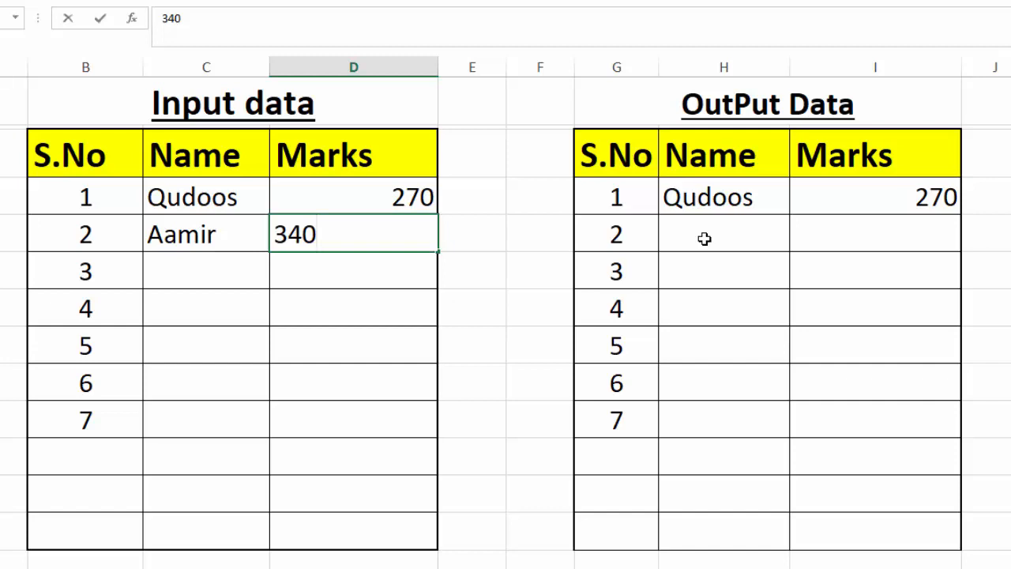
- Enter 340 as the marks for serial number 2 in the input table
{"action": "key", "text": "Tab"}
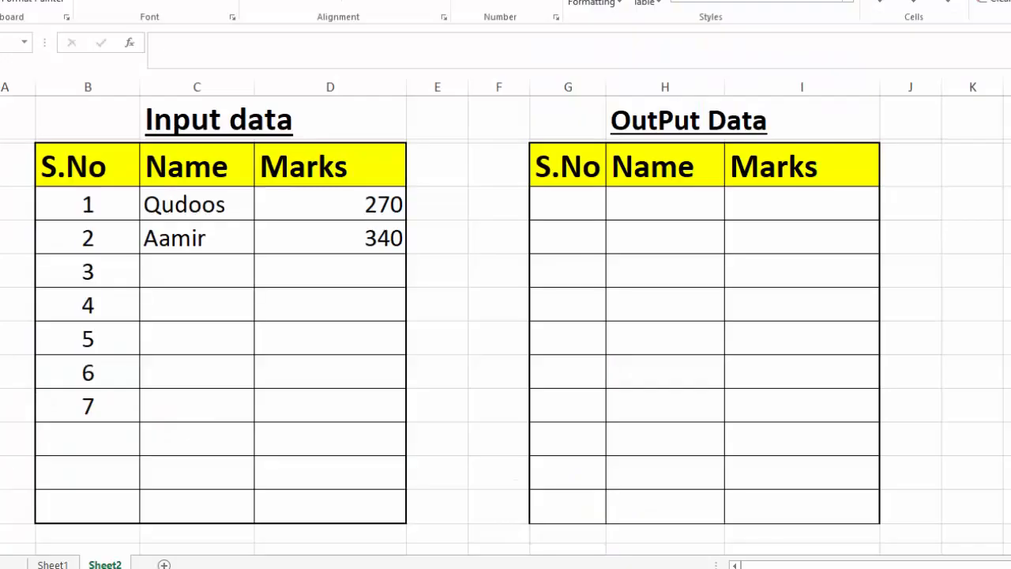
- Start a VLOOKUP formula in the output table's first Marks cell, using LARGE(D:D,B4) as the lookup value
{"action": "left_click", "coordinate": [810, 215]}
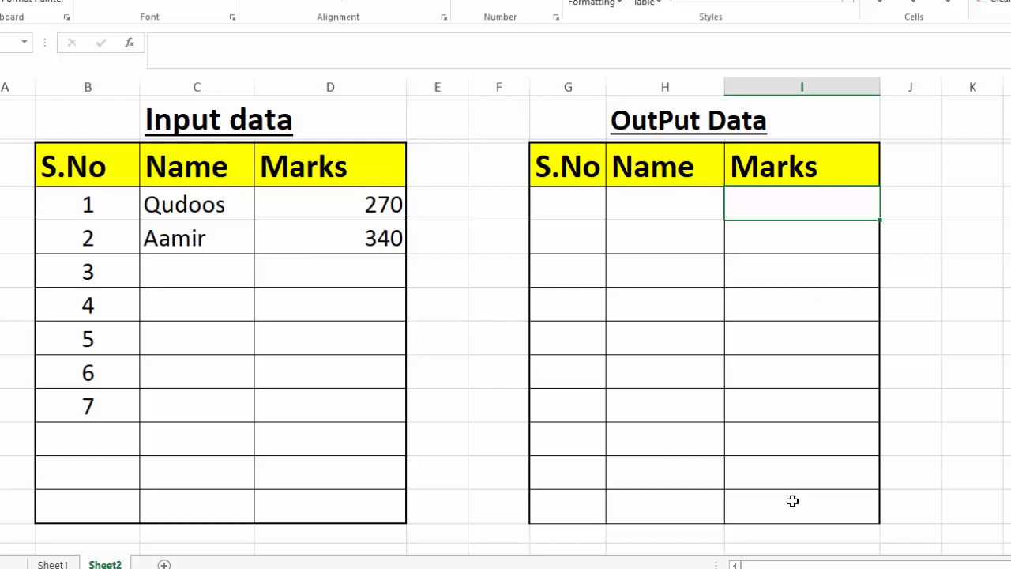
{"action": "type", "text": "="}
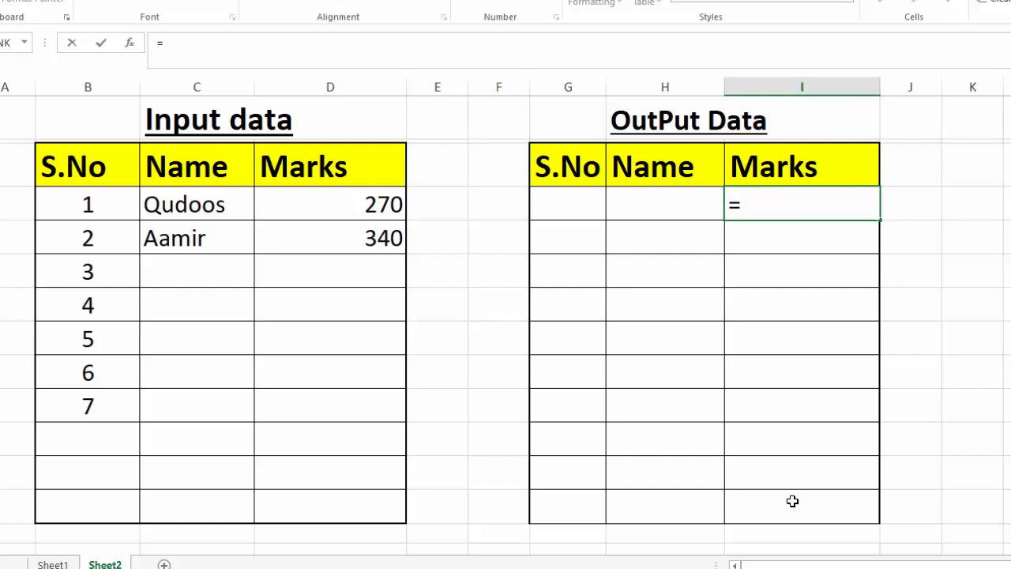
{"action": "type", "text": "VLOOKUP"}
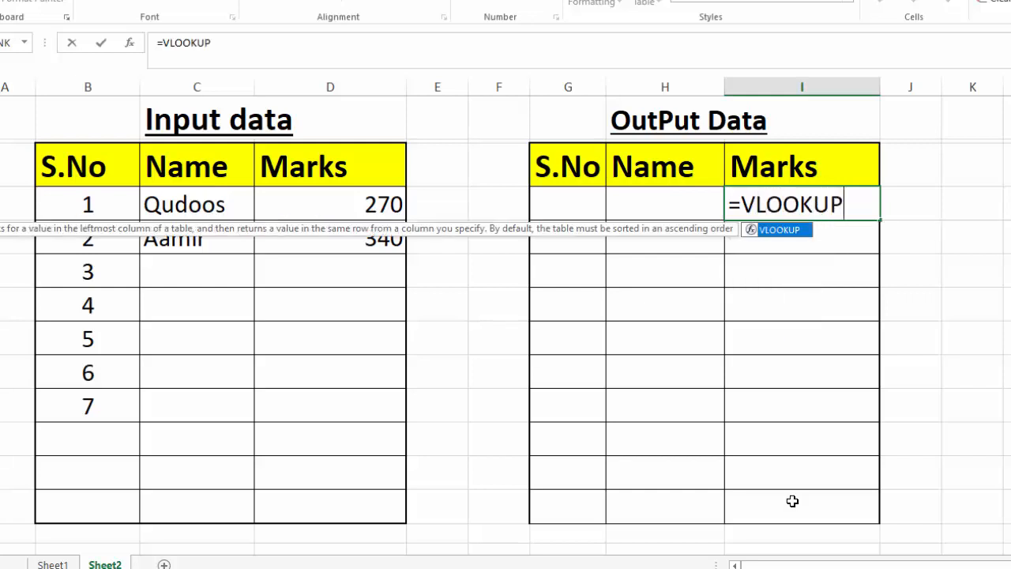
{"action": "type", "text": "("}
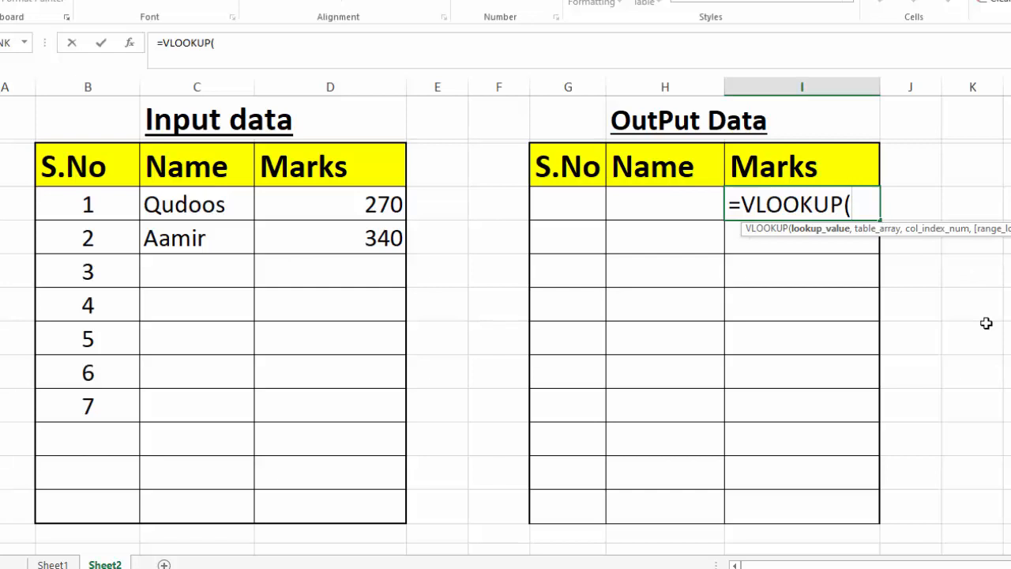
{"action": "type", "text": "LARGE"}
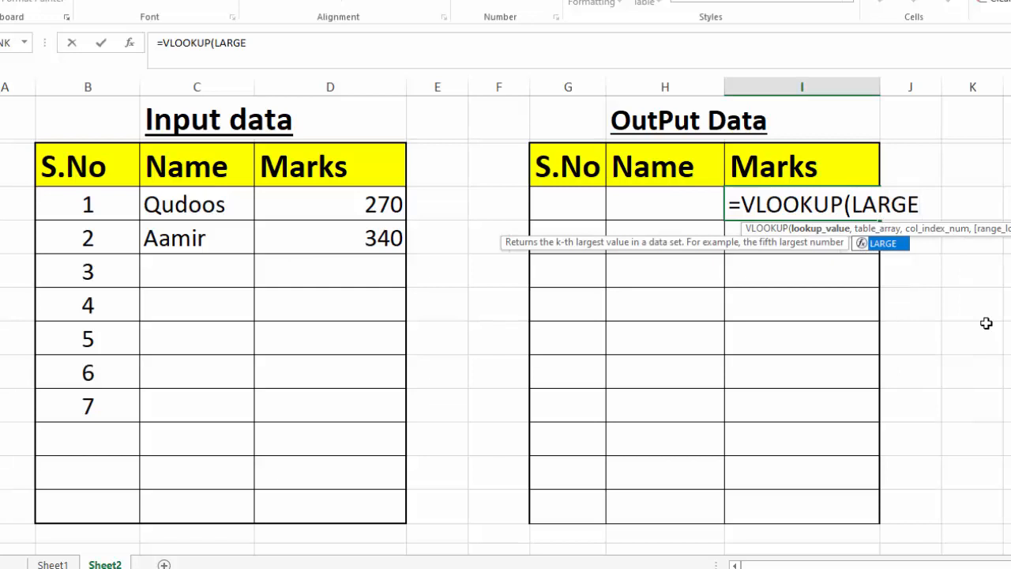
{"action": "type", "text": "("}
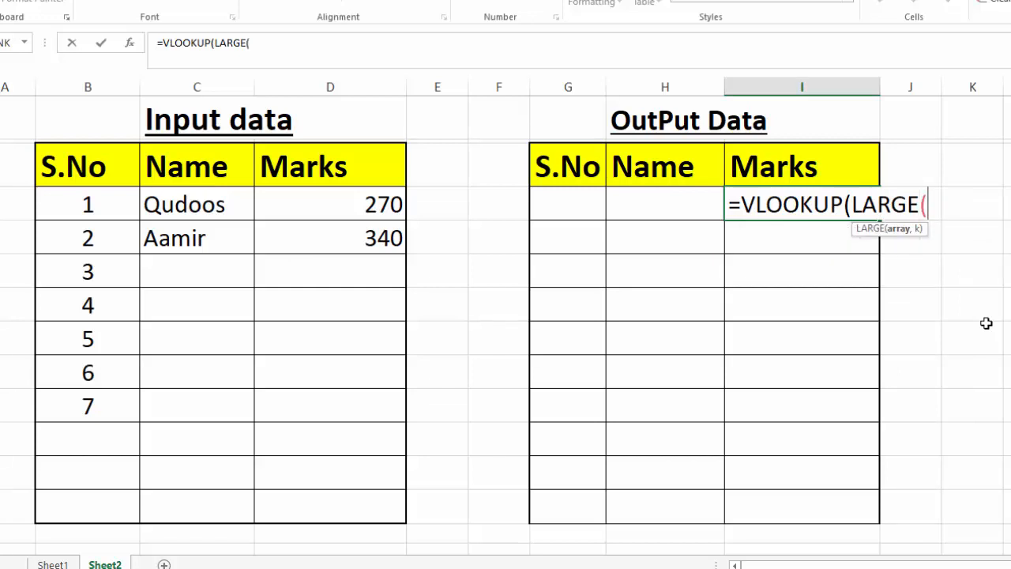
{"action": "left_click", "coordinate": [345, 81]}
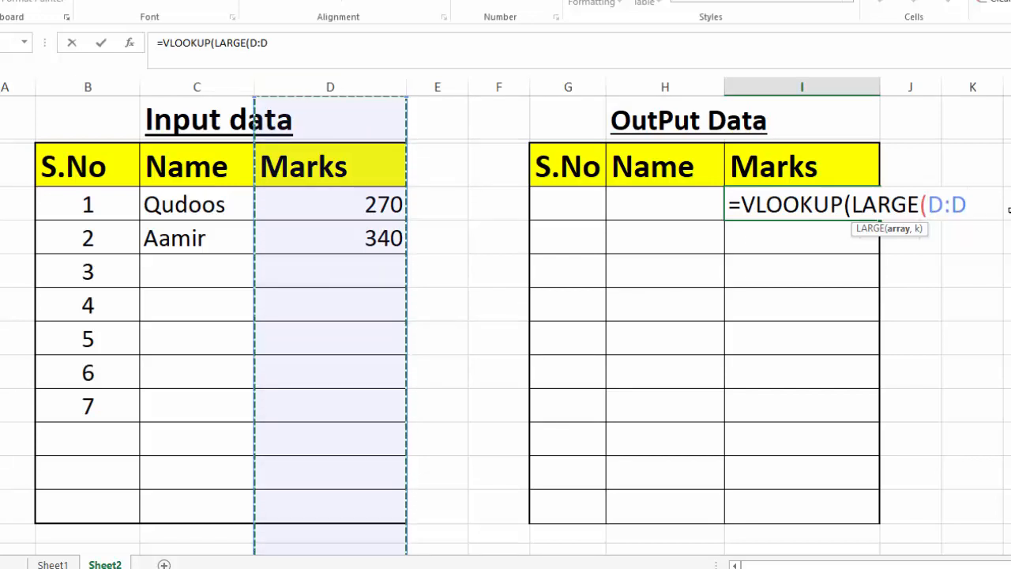
{"action": "type", "text": ","}
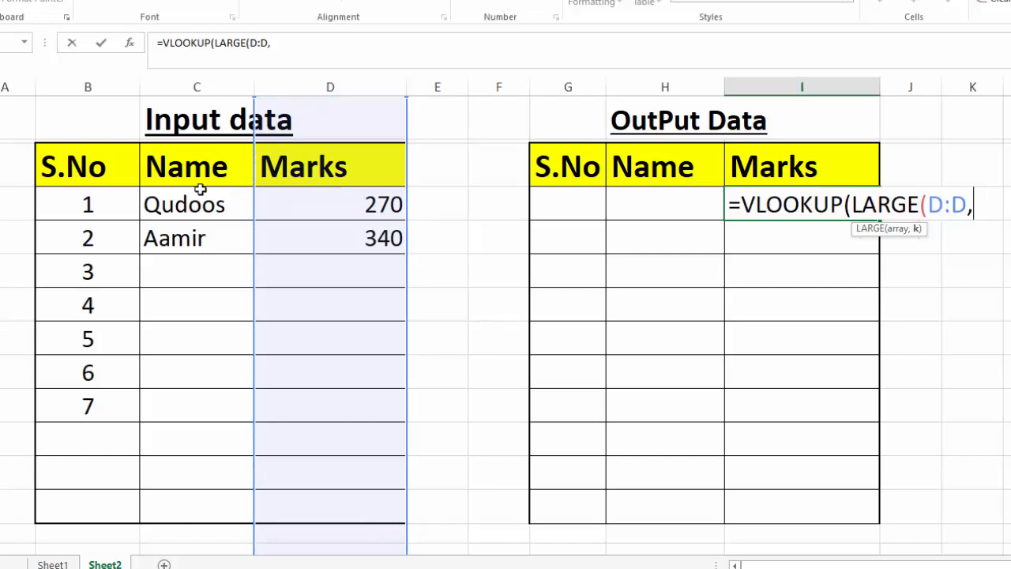
{"action": "left_click", "coordinate": [94, 203]}
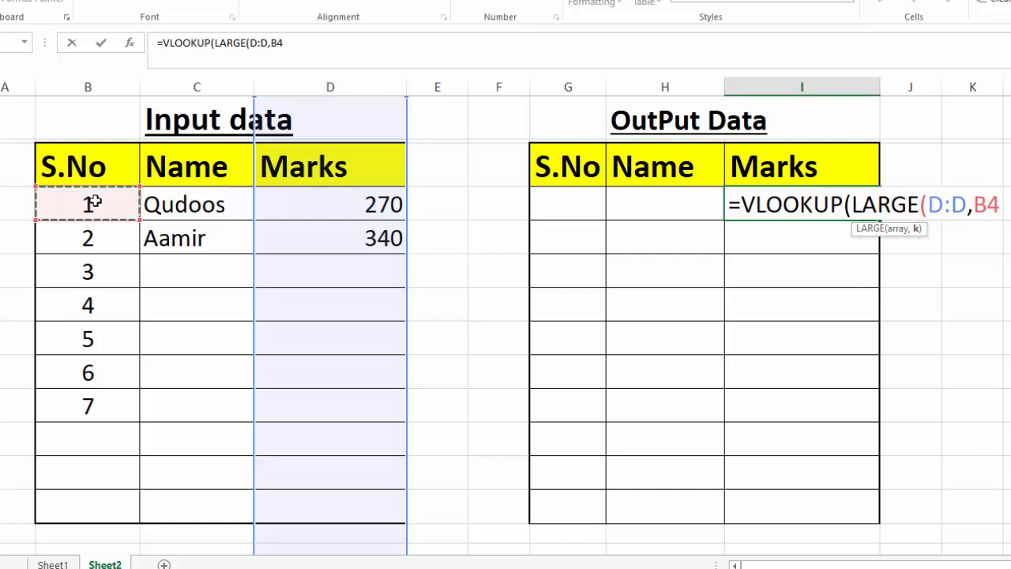
{"action": "type", "text": ")"}
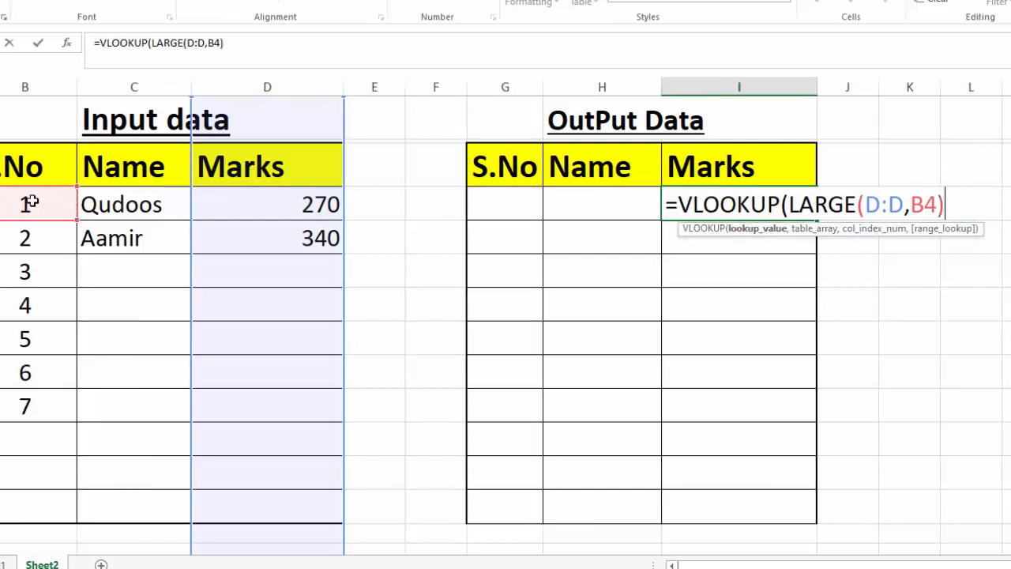
- Complete the VLOOKUP with table array D:D, column index 1 and FALSE, and fill it down to the last row of the output Marks column
{"action": "type", "text": ","}
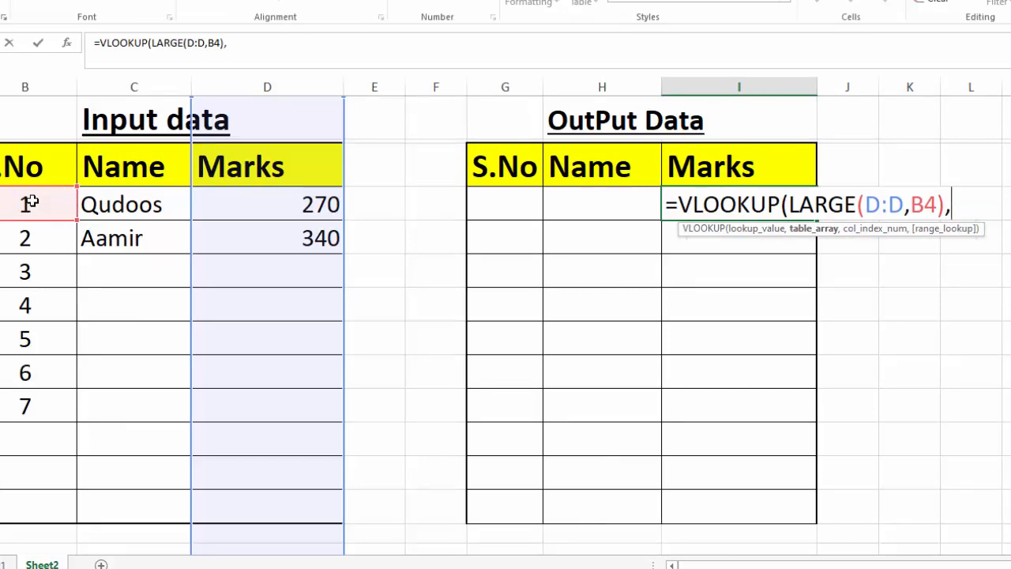
{"action": "left_click", "coordinate": [311, 82]}
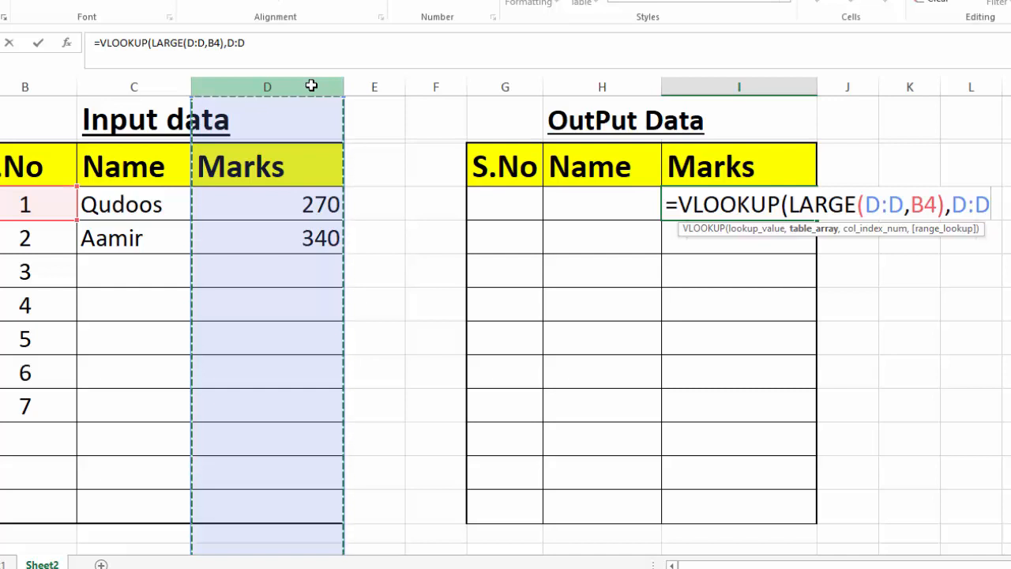
{"action": "type", "text": ","}
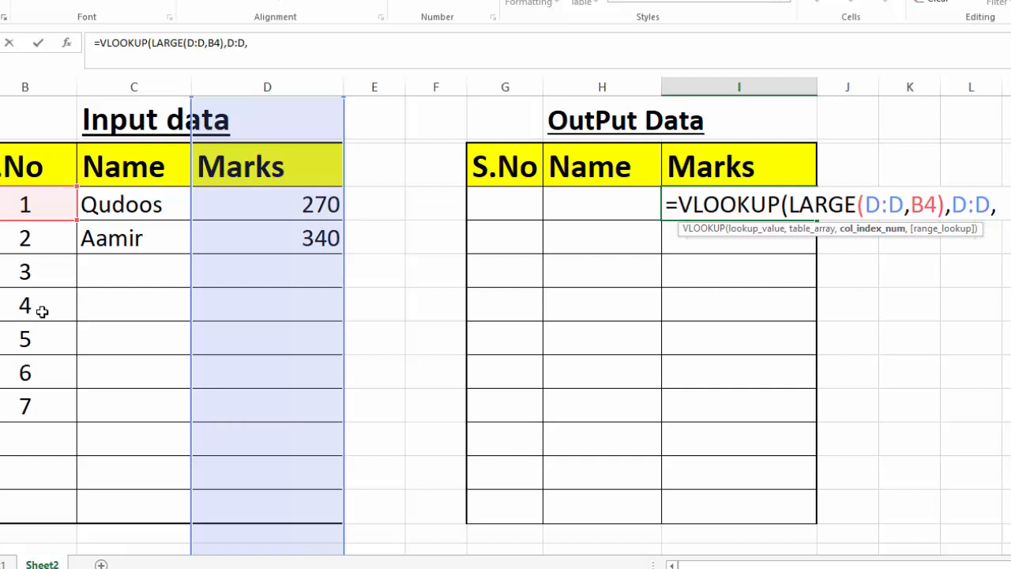
{"action": "type", "text": "1"}
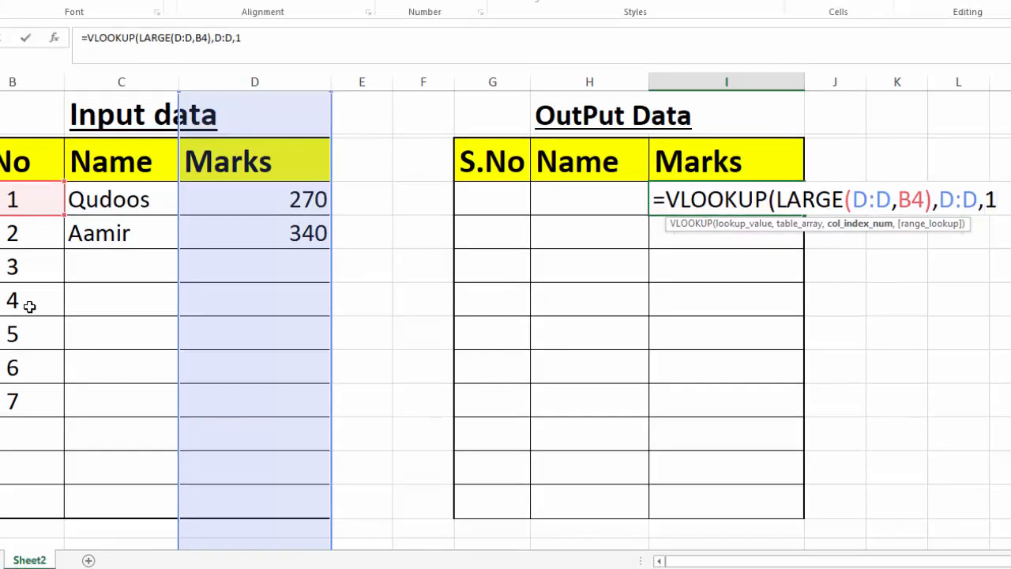
{"action": "type", "text": ","}
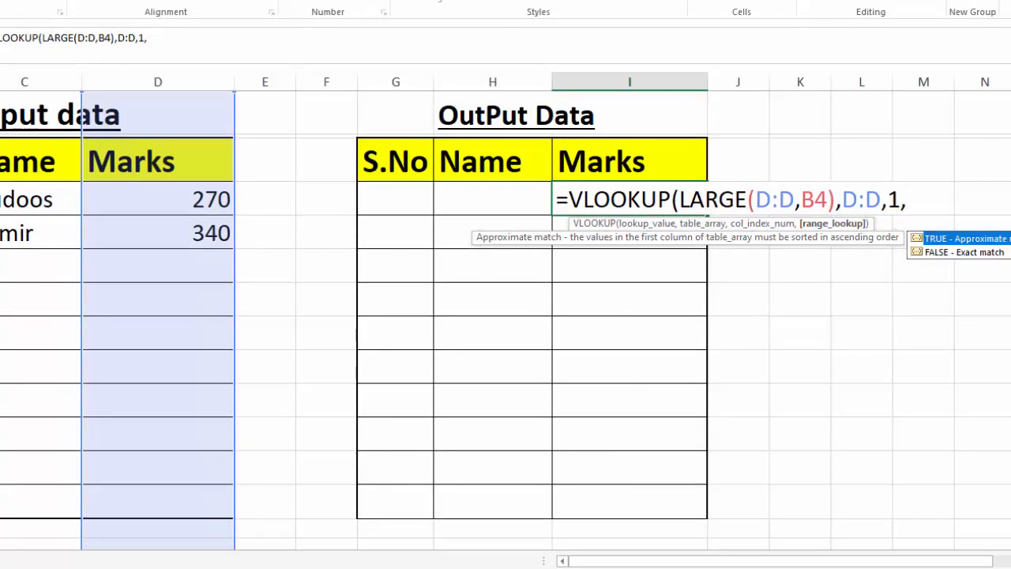
{"action": "double_click", "coordinate": [948, 252]}
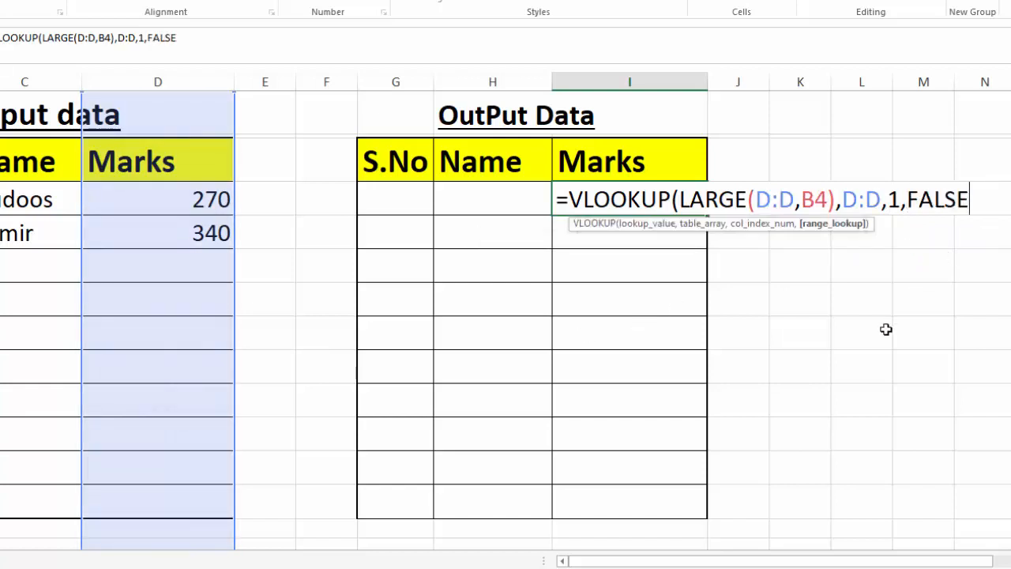
{"action": "type", "text": ")"}
{"action": "key", "text": "Return"}
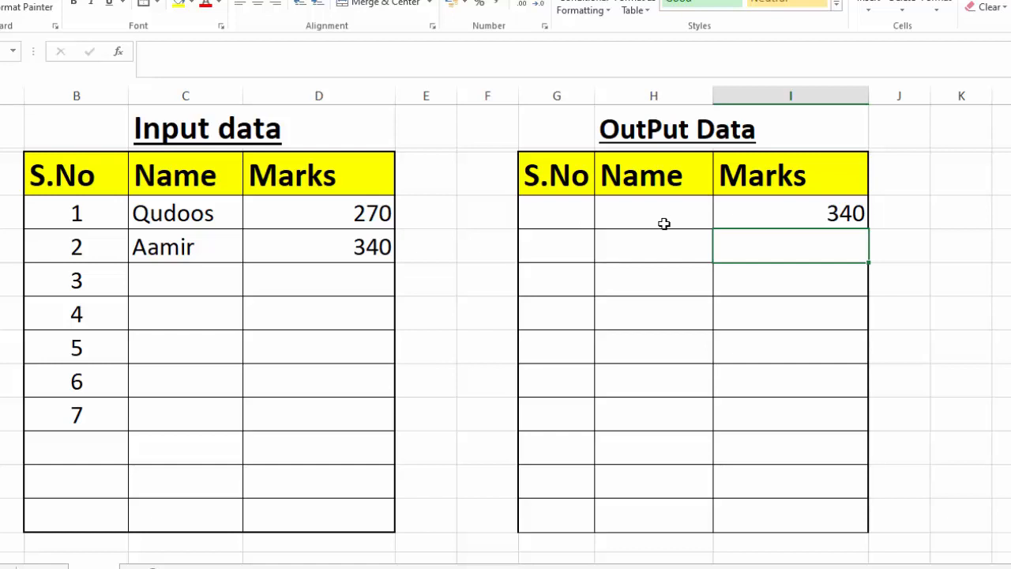
{"action": "left_click", "coordinate": [821, 215]}
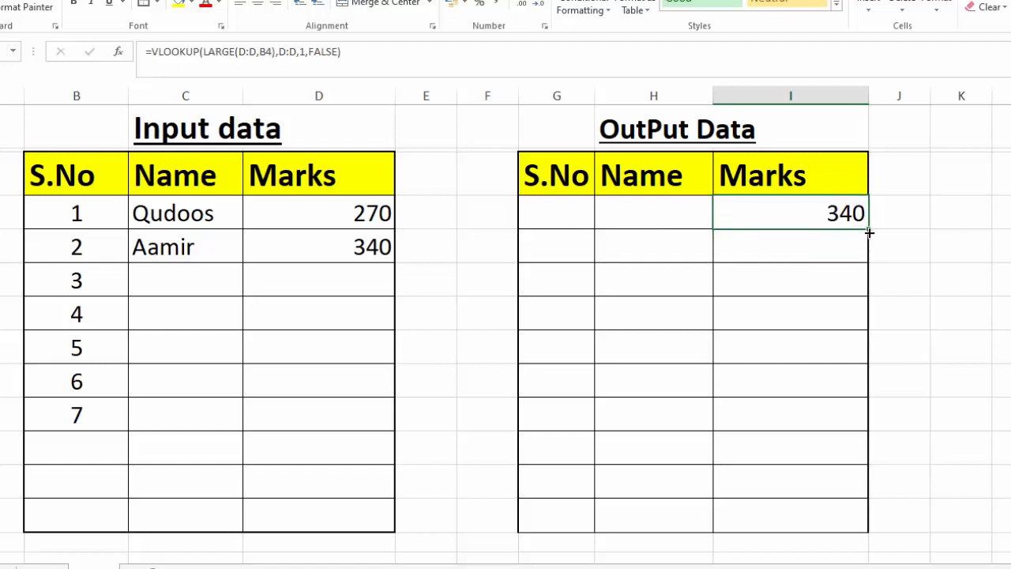
{"action": "left_click_drag", "start_coordinate": [869, 232], "coordinate": [868, 530]}
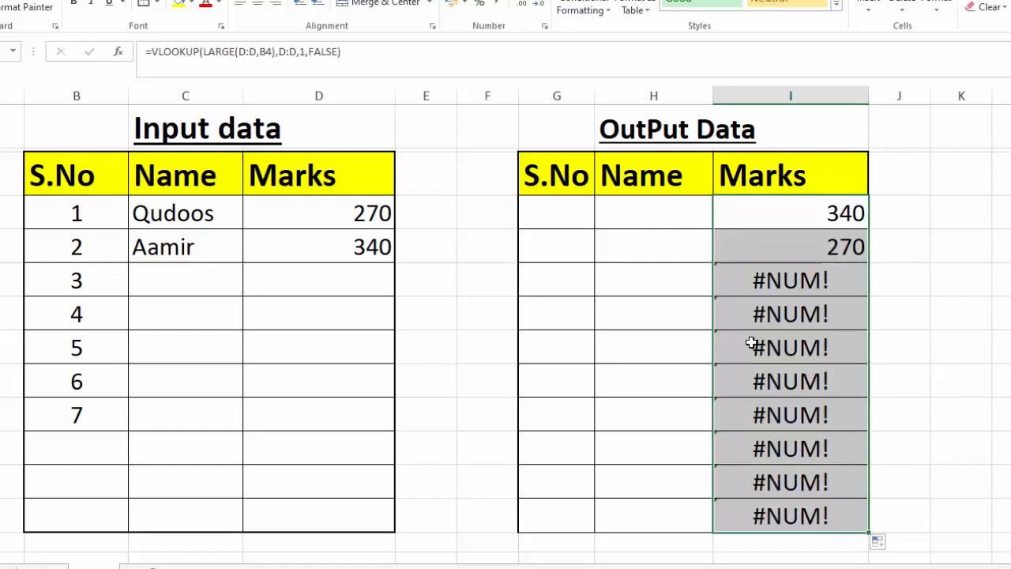
- Wrap the first output Marks formula in IFERROR with "" as the error value and fill it down to the table's last row
{"action": "double_click", "coordinate": [788, 213]}
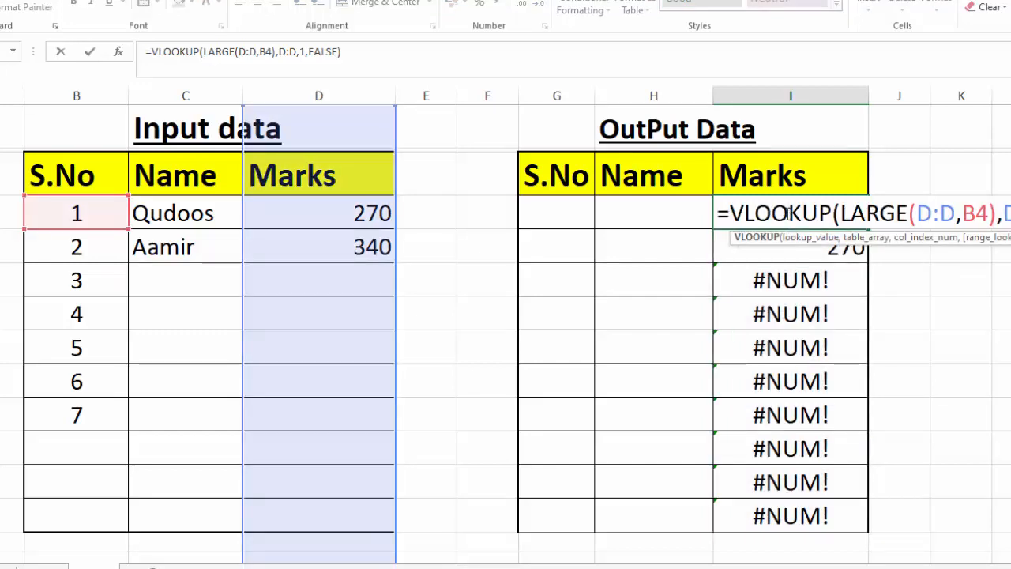
{"action": "left_click", "coordinate": [730, 215]}
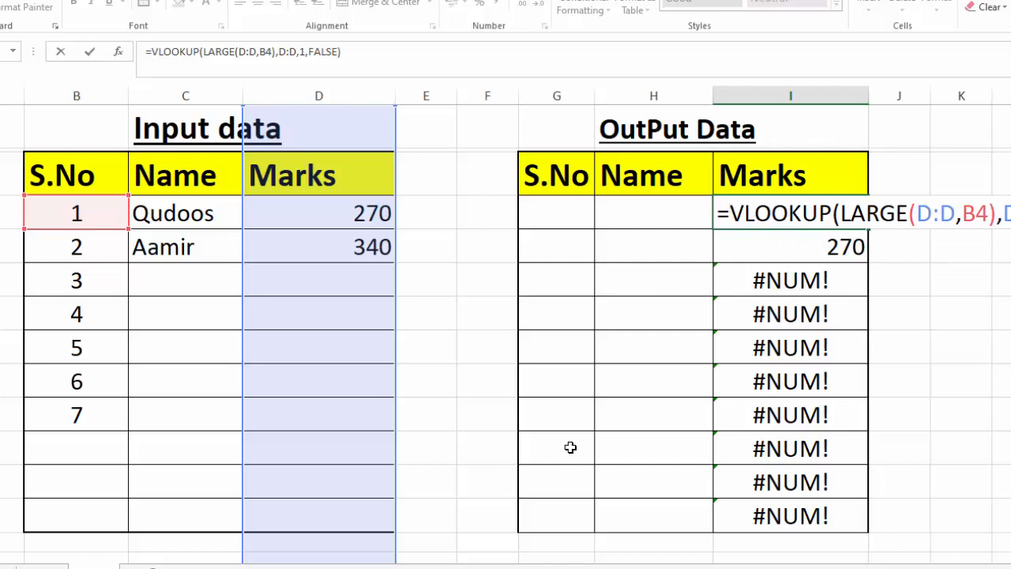
{"action": "type", "text": "IFERROR"}
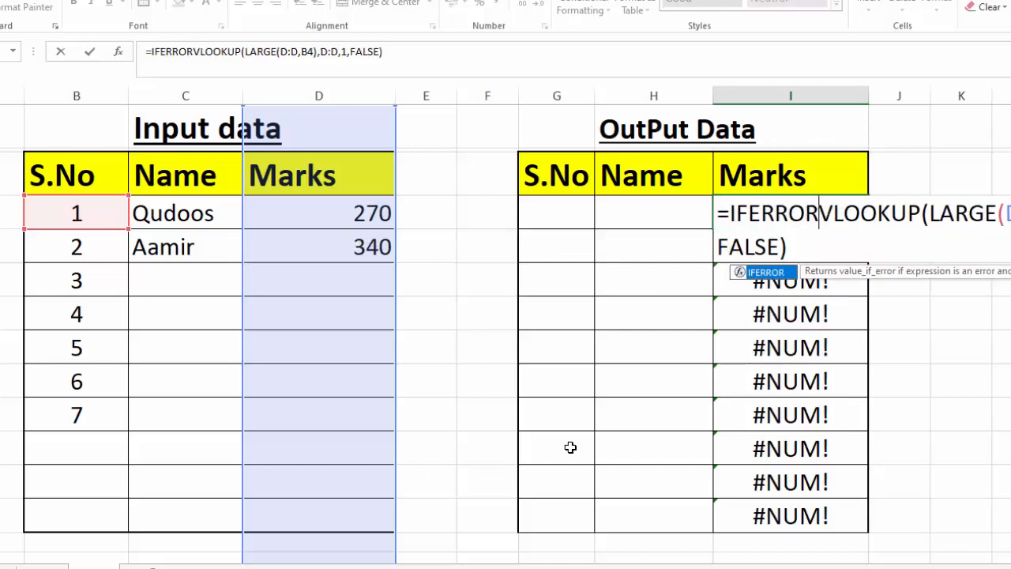
{"action": "type", "text": "("}
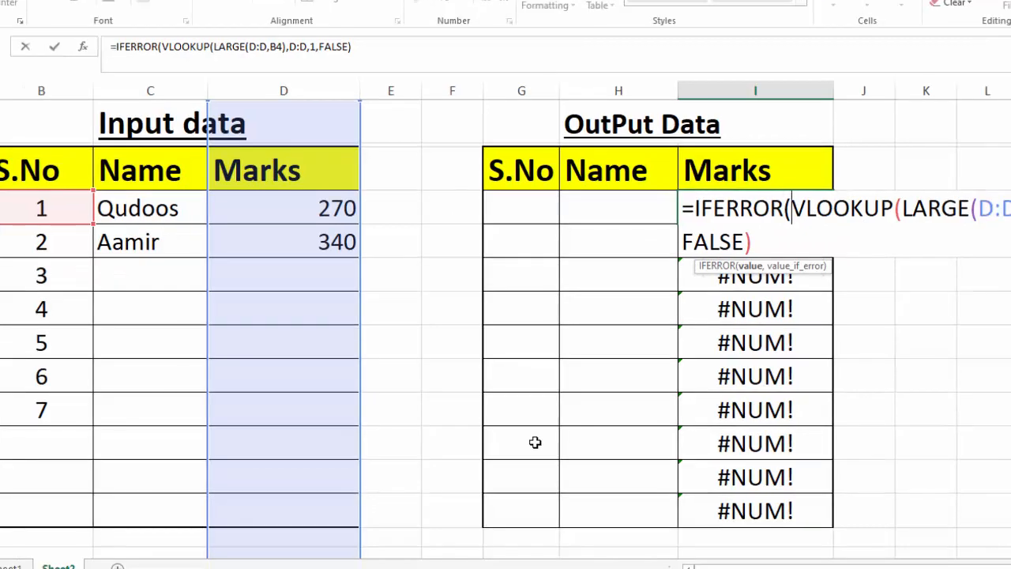
{"action": "left_click", "coordinate": [757, 242]}
{"action": "type", "text": ","}
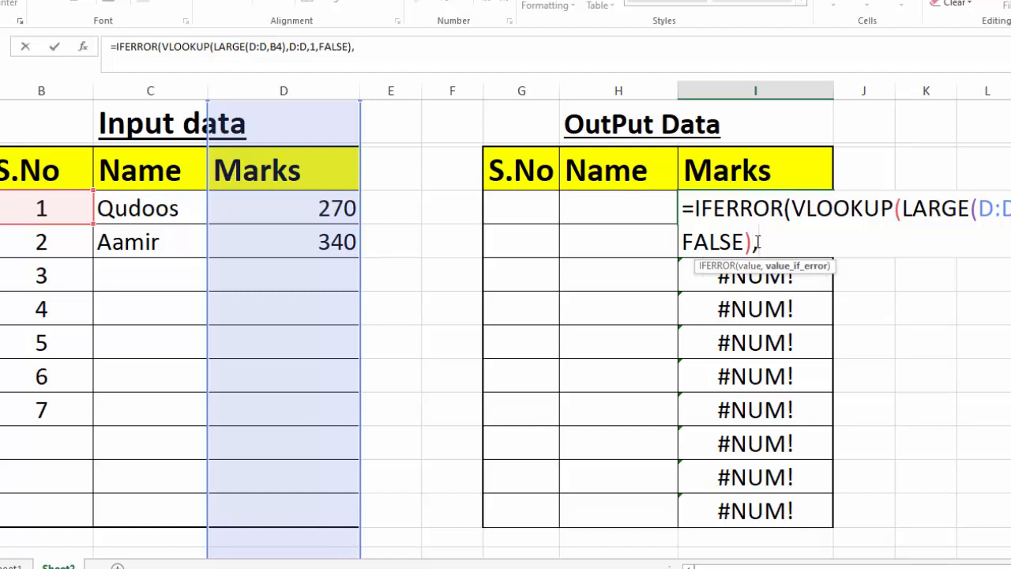
{"action": "type", "text": "\"\")"}
{"action": "key", "text": "Return"}
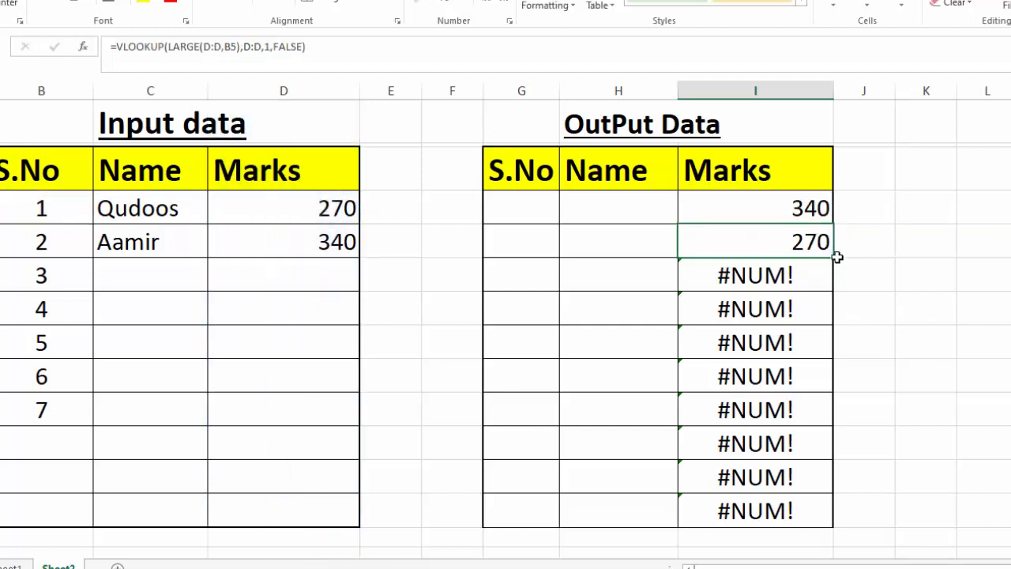
{"action": "left_click", "coordinate": [825, 209]}
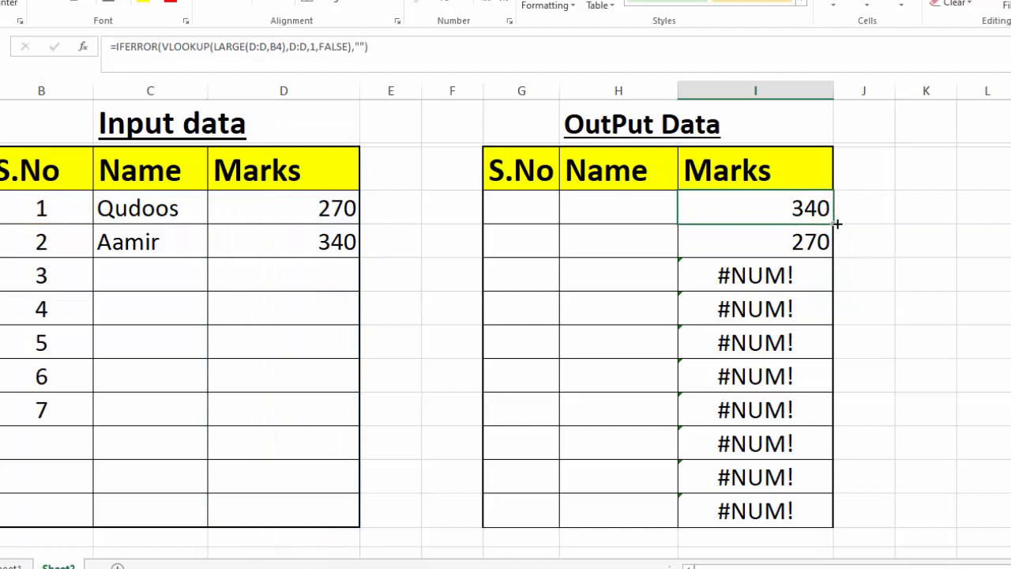
{"action": "left_click_drag", "start_coordinate": [835, 224], "coordinate": [831, 517]}
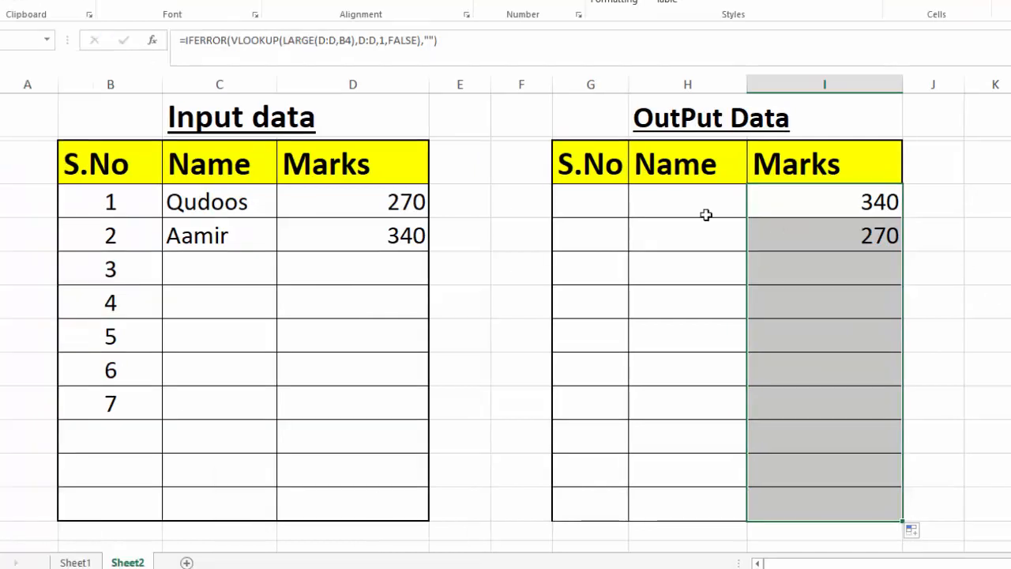
- Start an INDEX formula in the output table's first Name cell, with array C:C and a MATCH function as the row number
{"action": "left_click", "coordinate": [699, 202]}
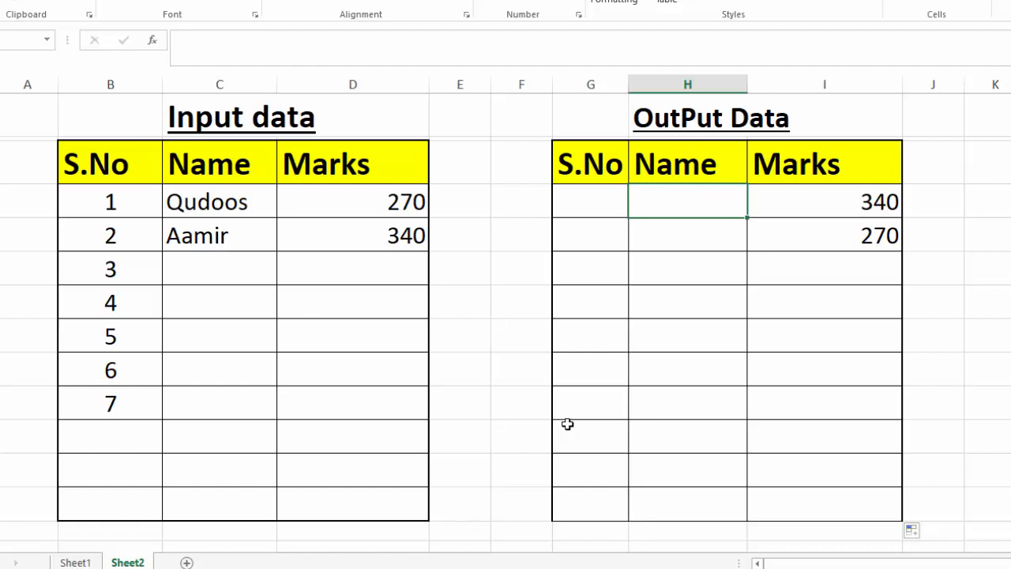
{"action": "type", "text": "=IN"}
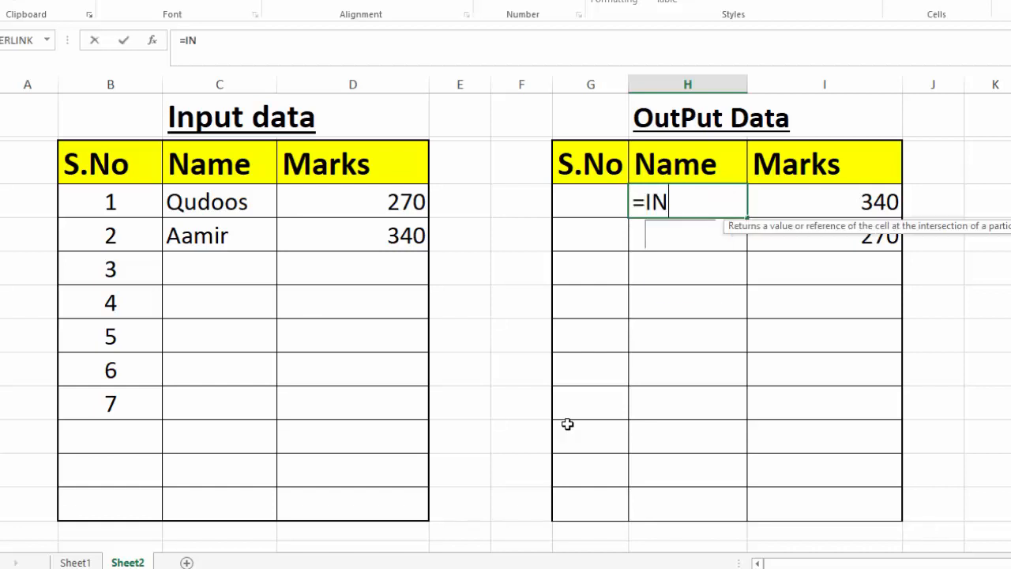
{"action": "type", "text": "DEX("}
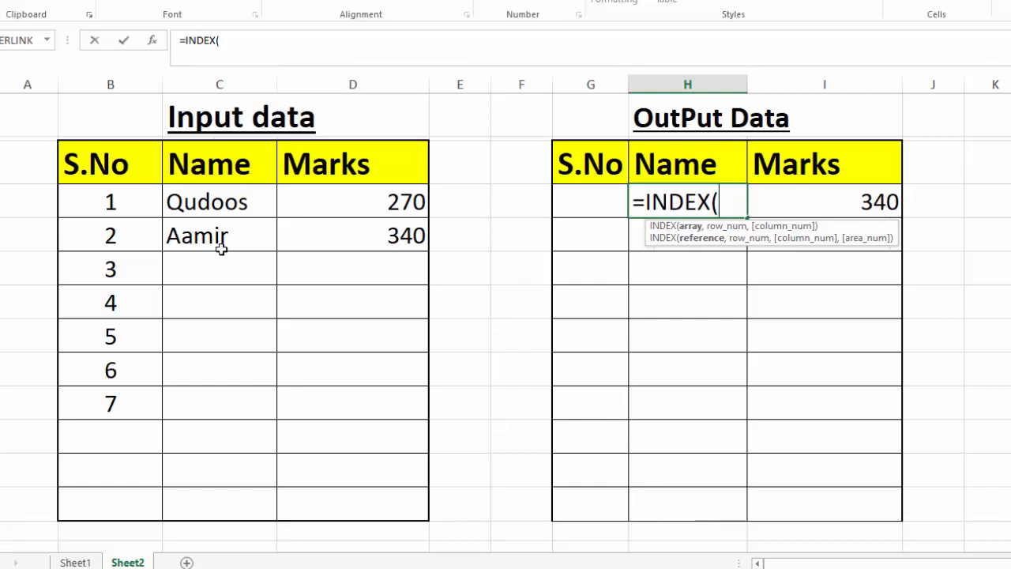
{"action": "left_click", "coordinate": [230, 78]}
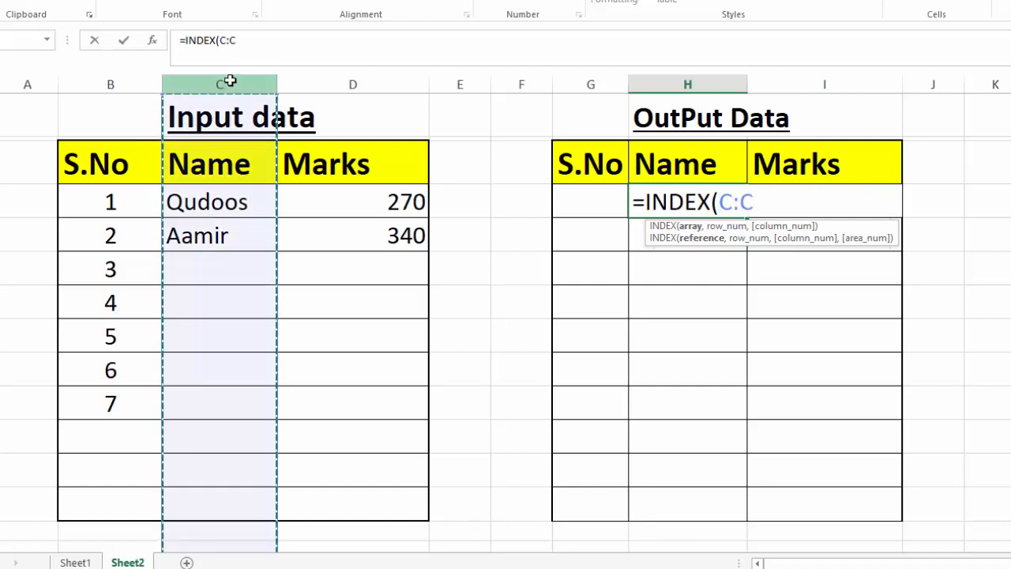
{"action": "type", "text": ","}
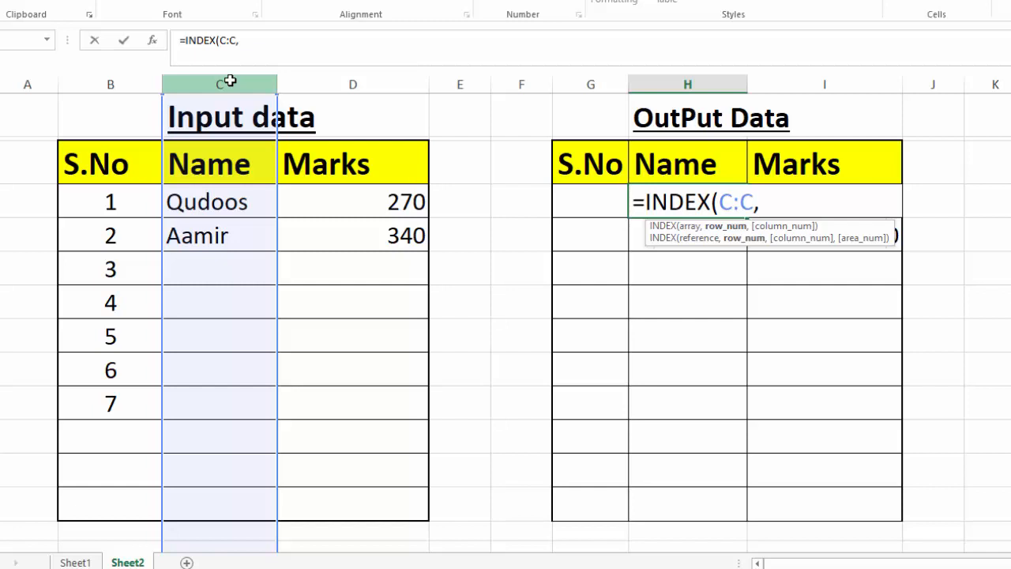
{"action": "type", "text": "M"}
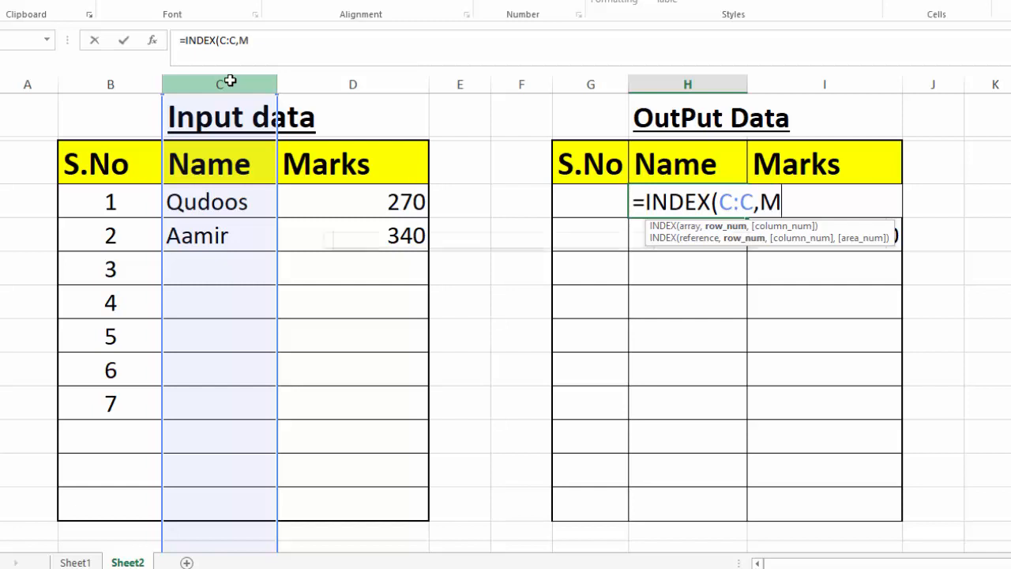
{"action": "type", "text": "ATCH"}
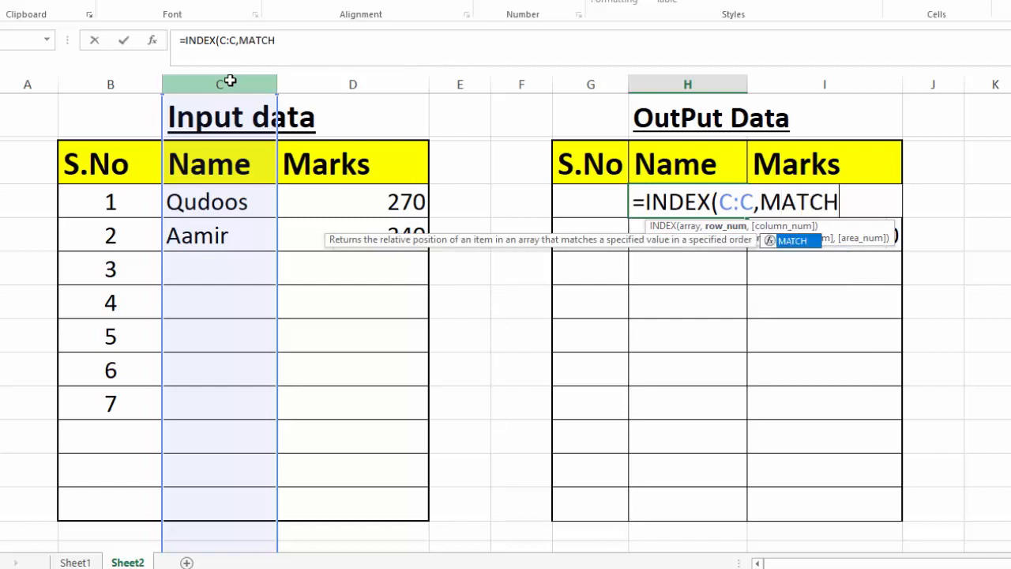
{"action": "type", "text": "("}
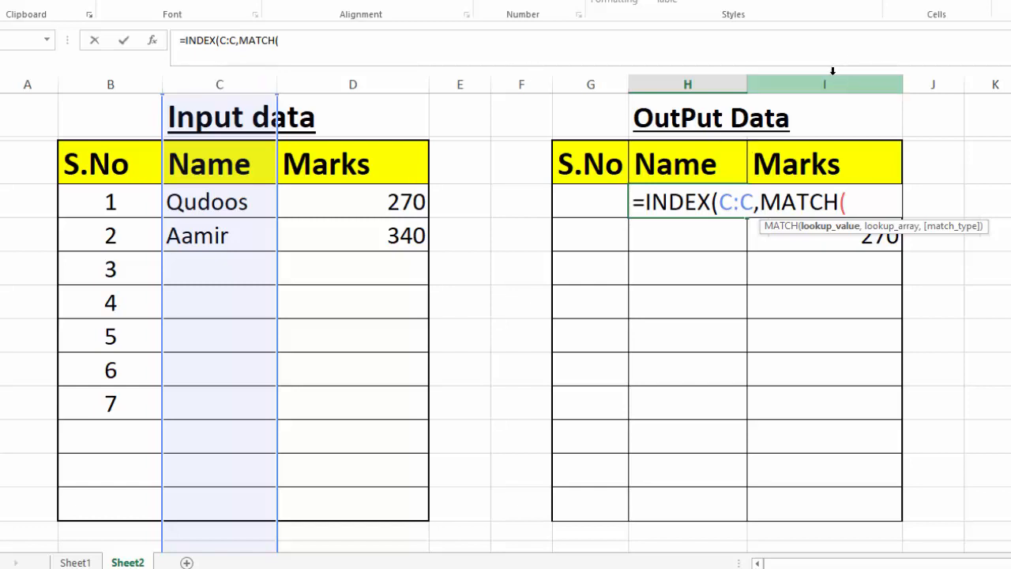
- Complete the MATCH with lookup value I4, lookup array D:D and exact match 0, and fill the formula down to the table's last row
{"action": "left_click", "coordinate": [856, 167]}
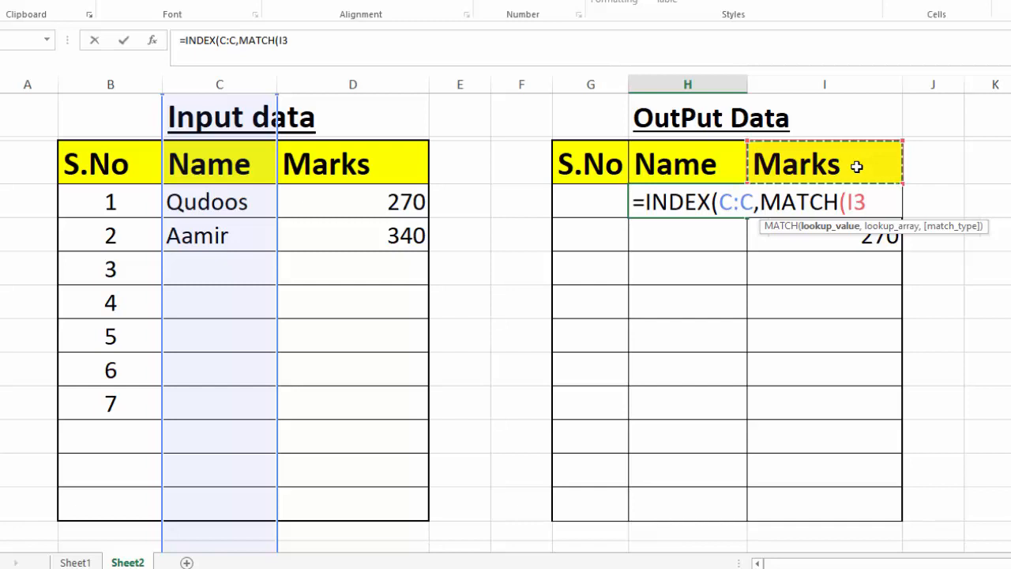
{"action": "key", "text": "Down"}
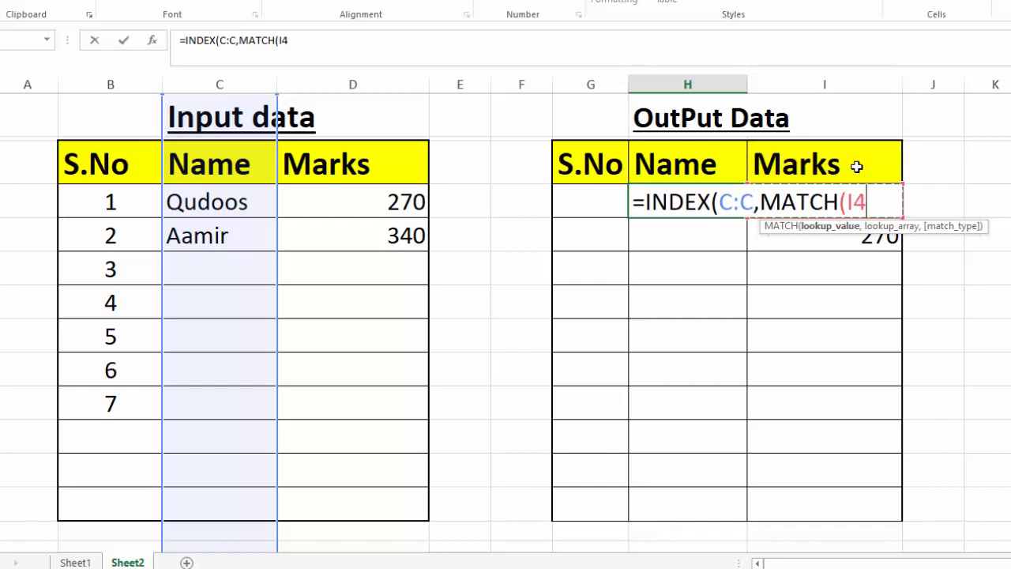
{"action": "type", "text": ","}
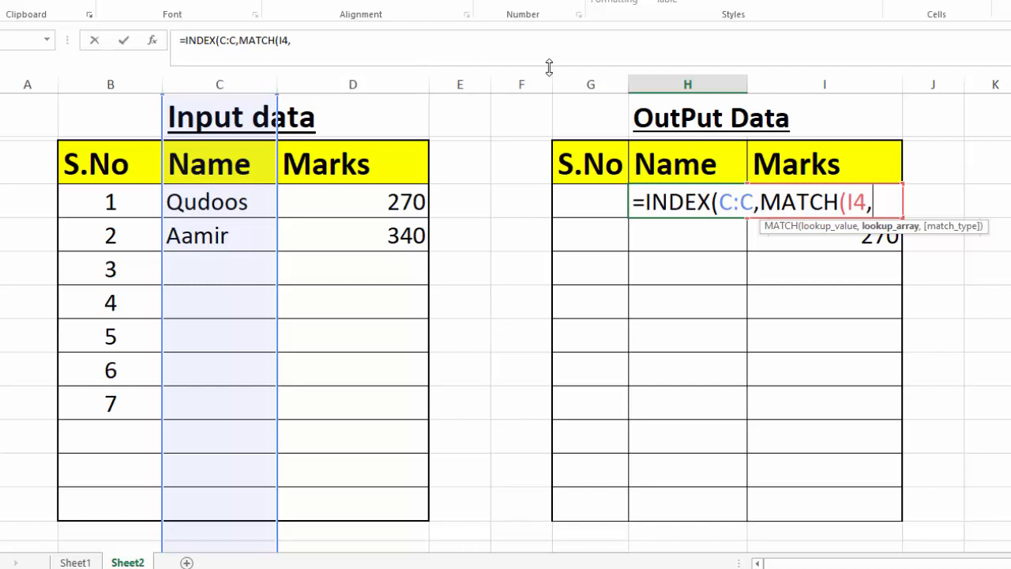
{"action": "left_click", "coordinate": [371, 80]}
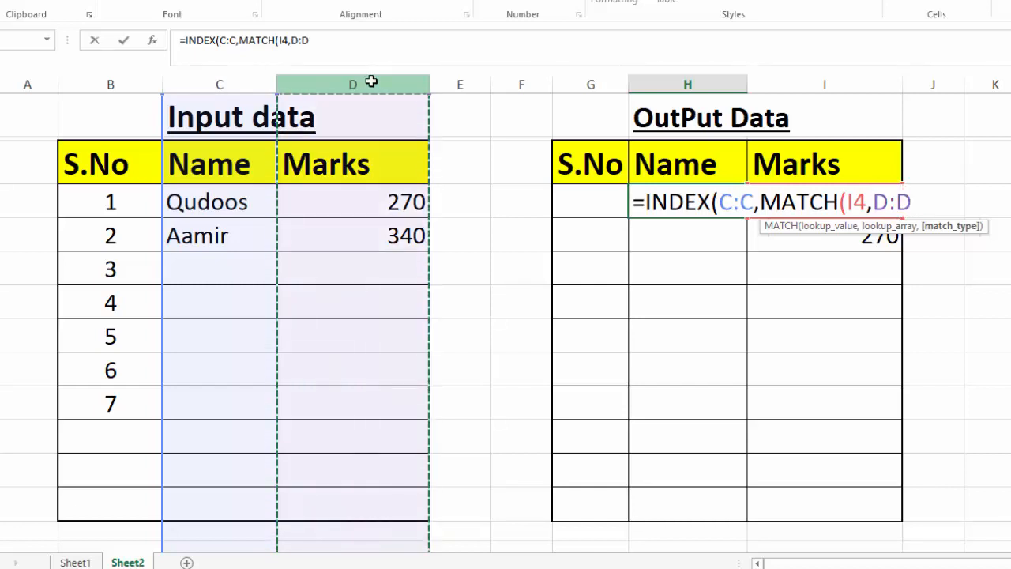
{"action": "type", "text": ","}
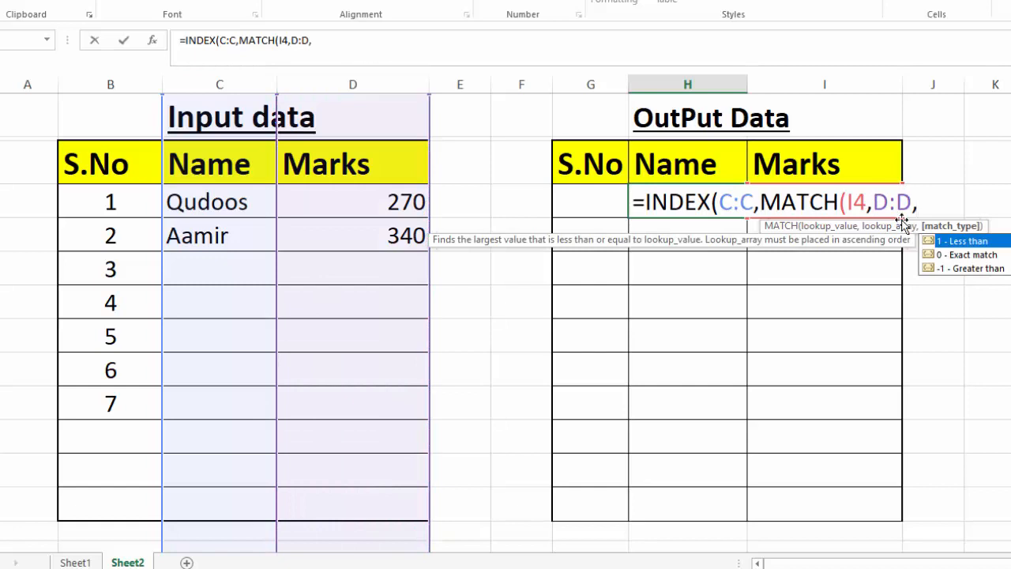
{"action": "double_click", "coordinate": [947, 256]}
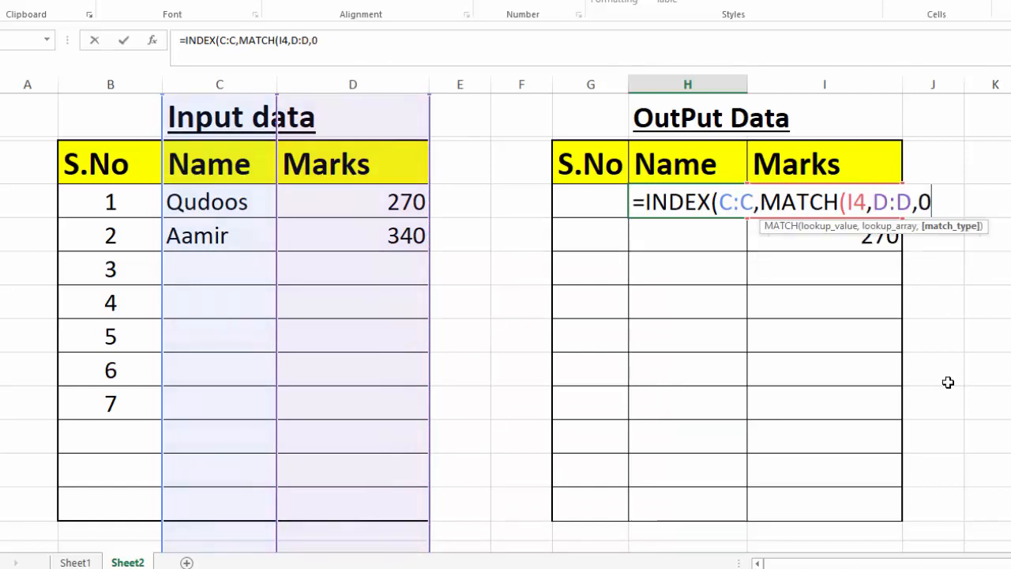
{"action": "type", "text": "))"}
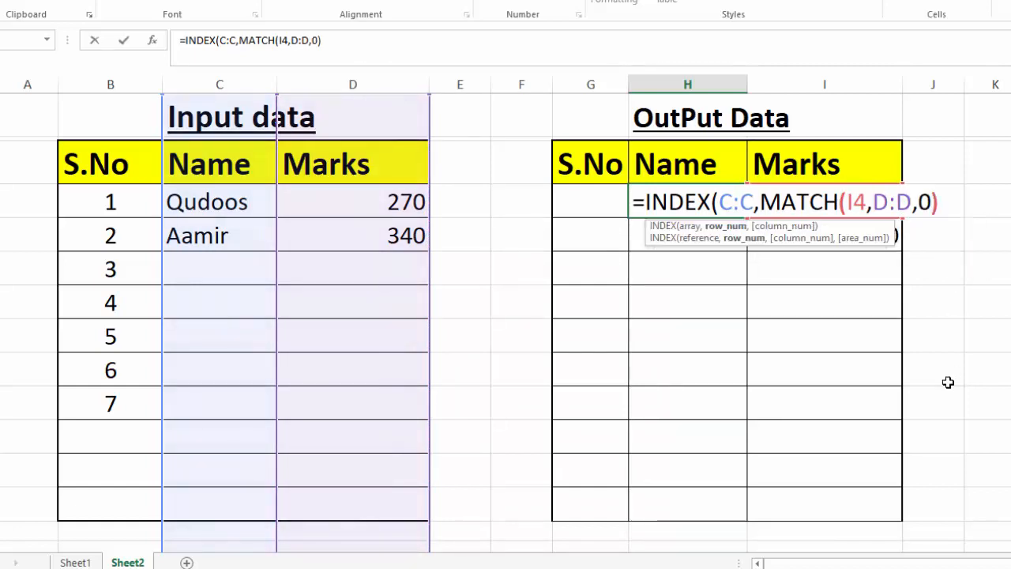
{"action": "key", "text": "Return"}
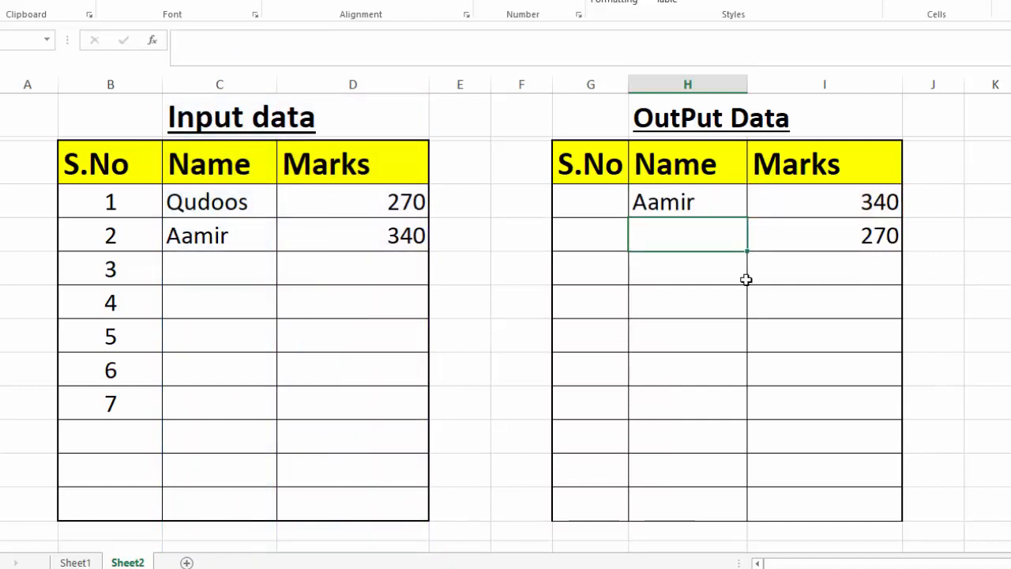
{"action": "left_click", "coordinate": [697, 202]}
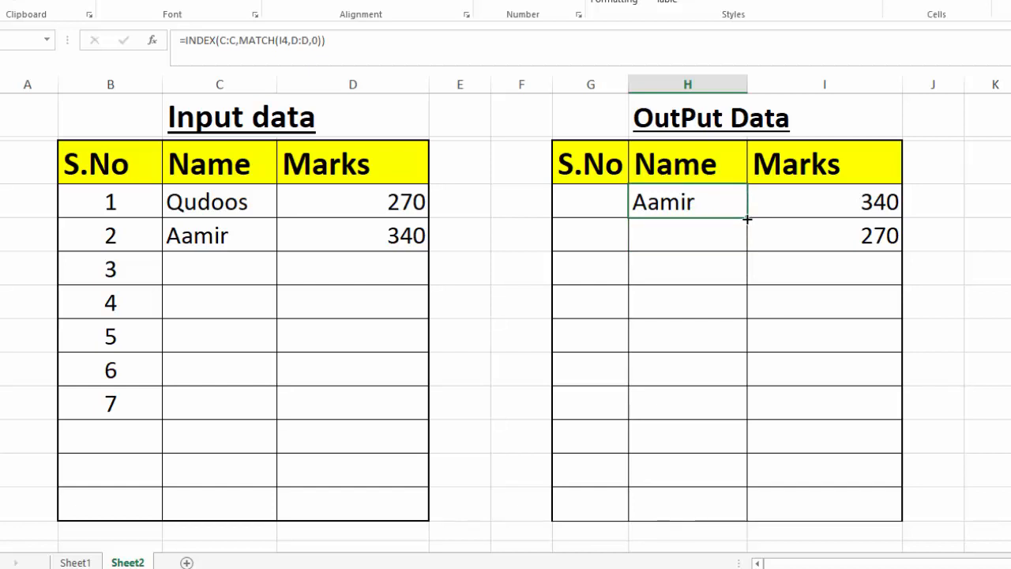
{"action": "left_click_drag", "start_coordinate": [746, 219], "coordinate": [746, 509]}
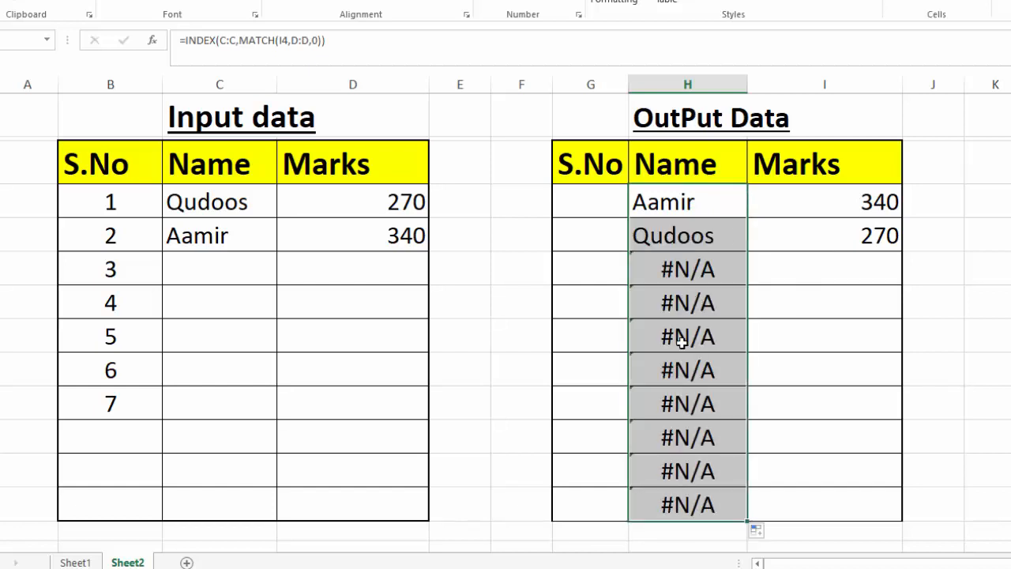
- Wrap the INDEX formula in the output table's first Name cell in IFERROR, with "" as the error value
{"action": "double_click", "coordinate": [644, 202]}
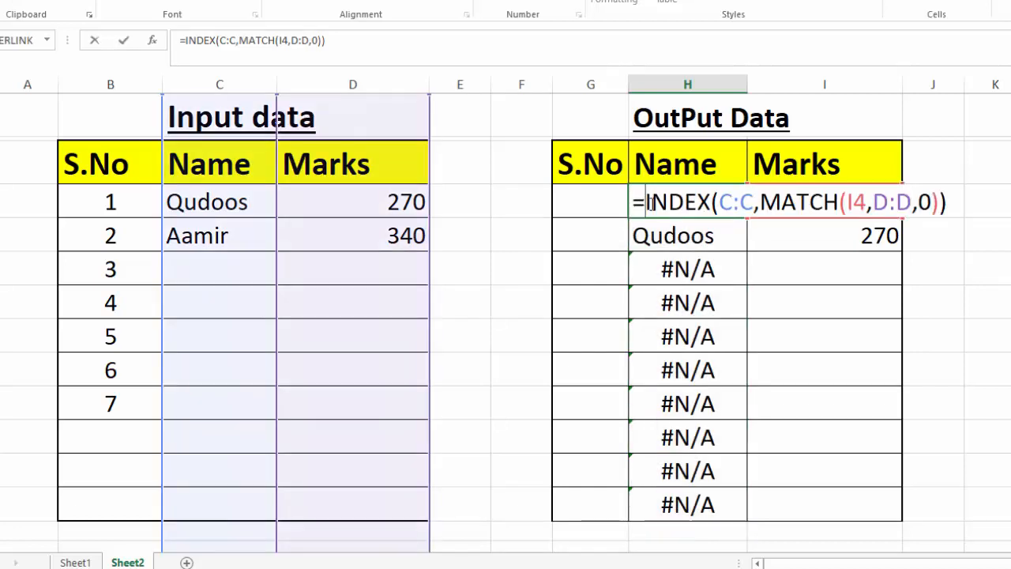
{"action": "type", "text": "IFERROR("}
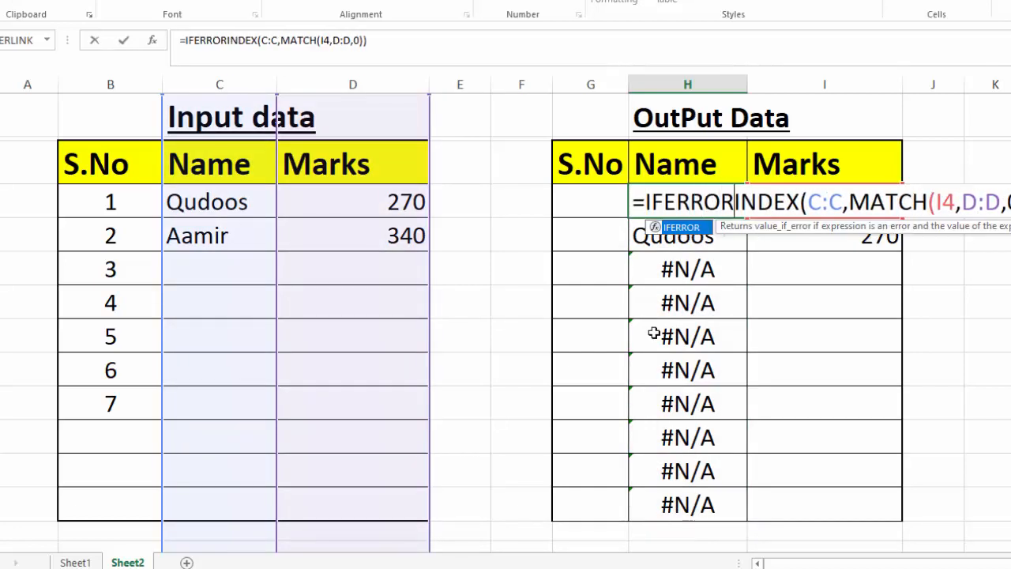
{"action": "key", "text": "End"}
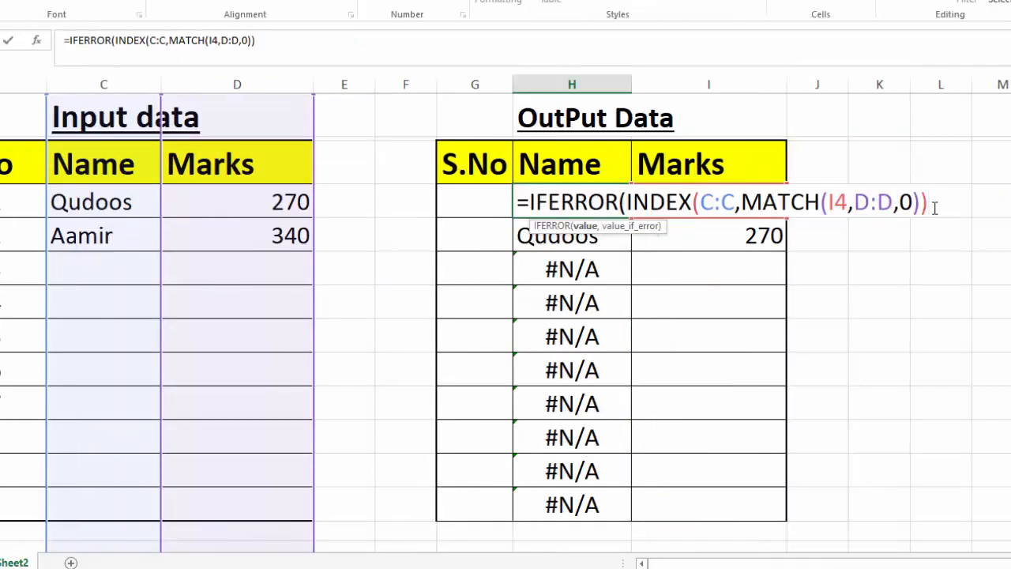
{"action": "key", "text": "Left"}
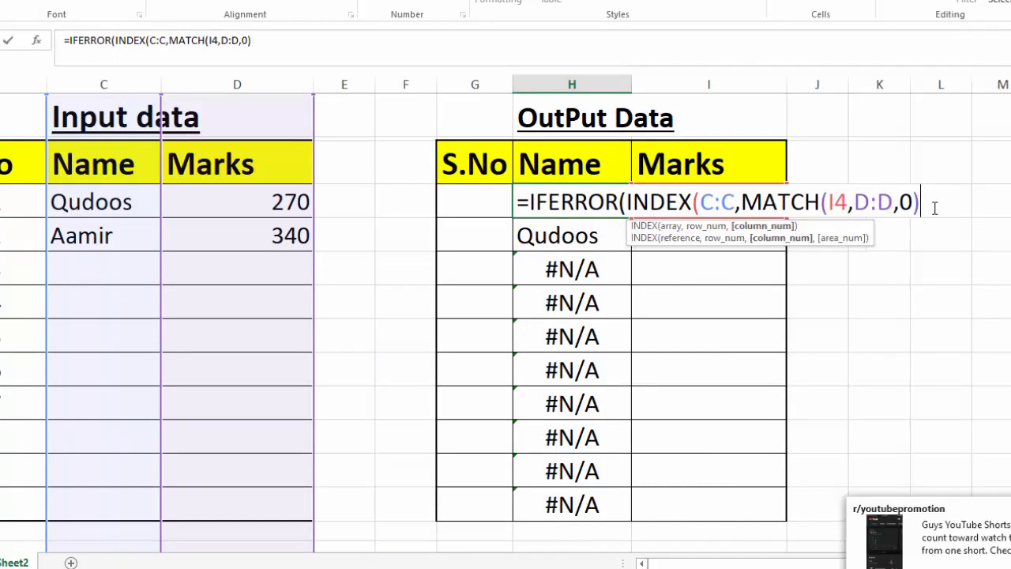
{"action": "type", "text": ",\"\"))"}
{"action": "key", "text": "Return"}
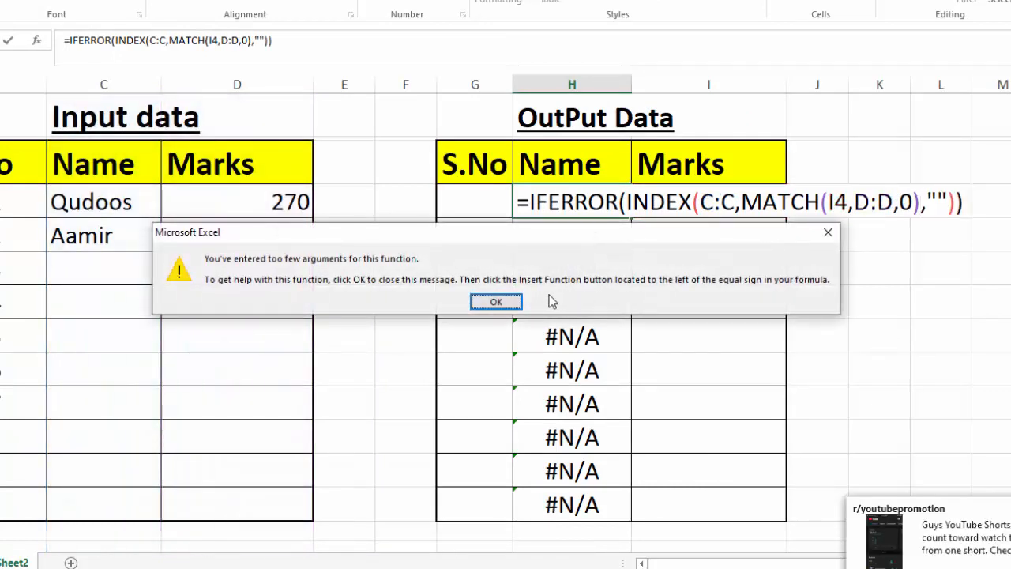
- Correct the IFERROR formula by closing INDEX before the "" argument and removing the extra parenthesis at the end
{"action": "left_click", "coordinate": [494, 301]}
{"action": "left_click", "coordinate": [921, 203]}
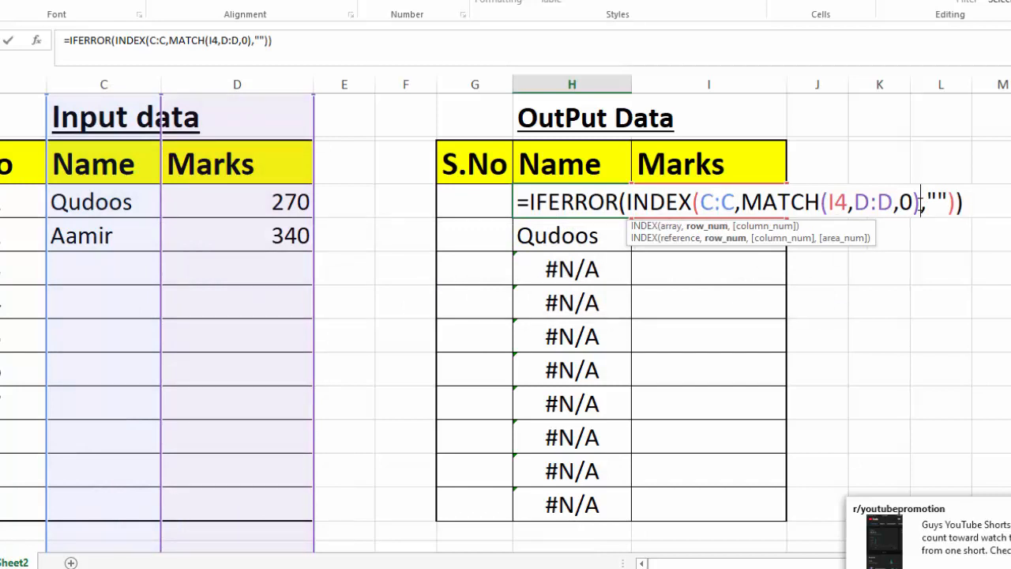
{"action": "type", "text": ")"}
{"action": "left_click", "coordinate": [982, 200]}
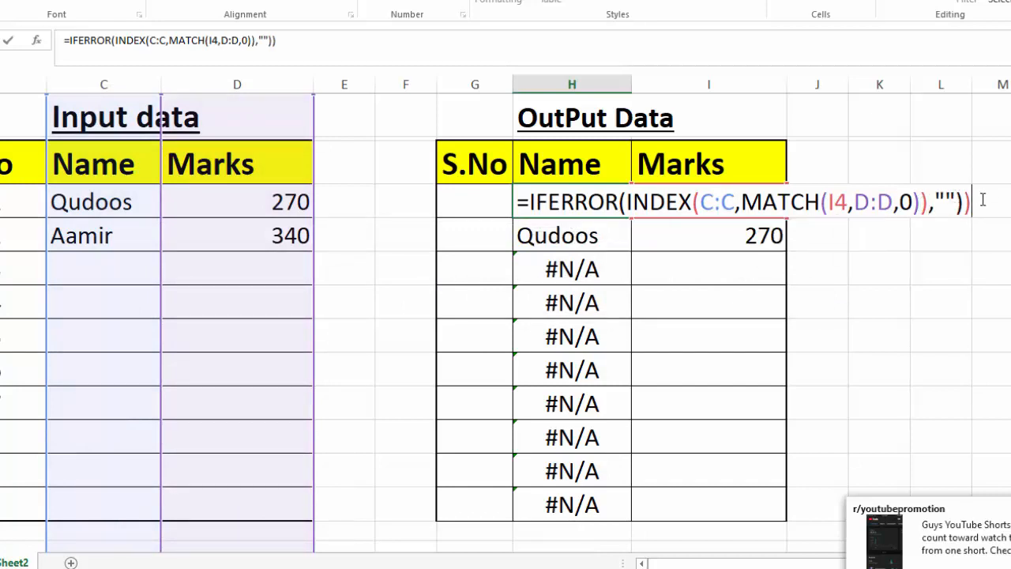
{"action": "key", "text": "BackSpace"}
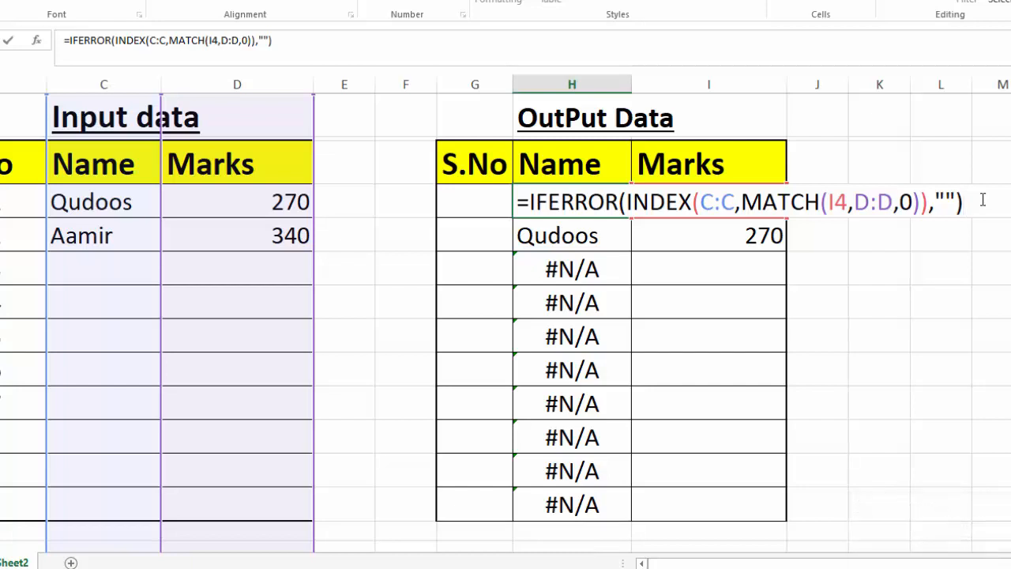
{"action": "key", "text": "Return"}
- Review the IFERROR formula in the first output Name cell and fill it down to the table's last row
{"action": "left_click", "coordinate": [575, 200]}
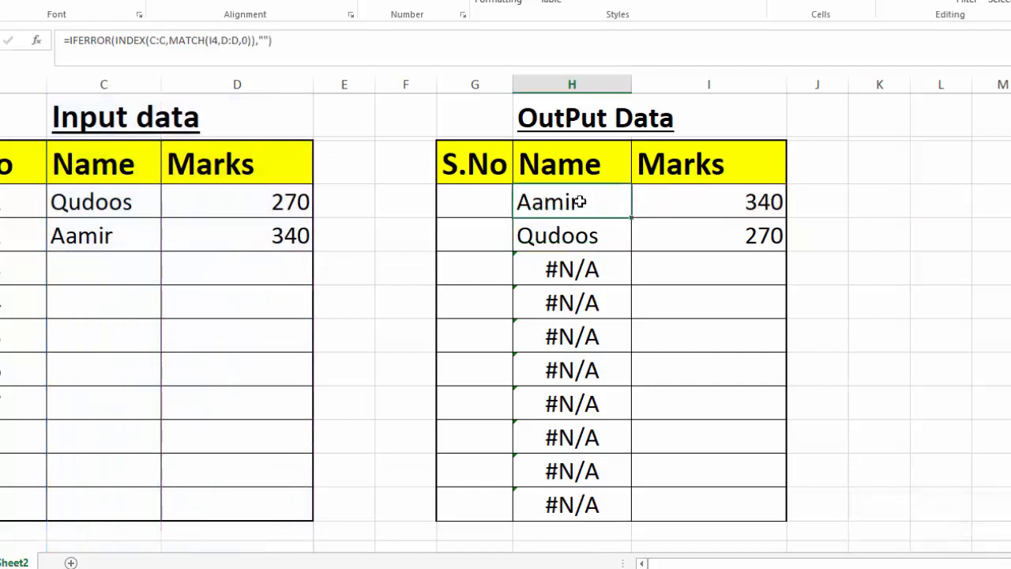
{"action": "double_click", "coordinate": [575, 200]}
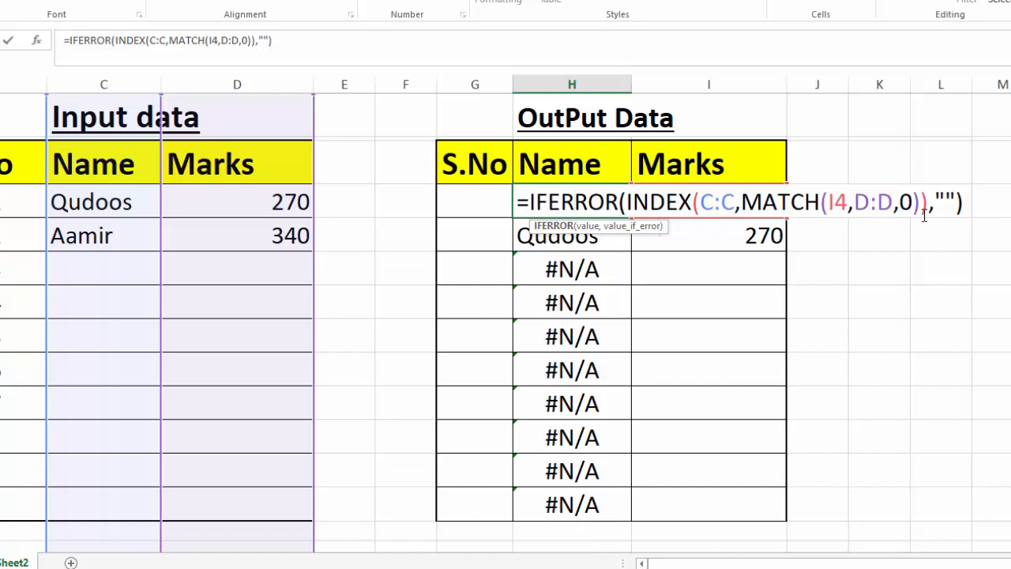
{"action": "left_click", "coordinate": [968, 203]}
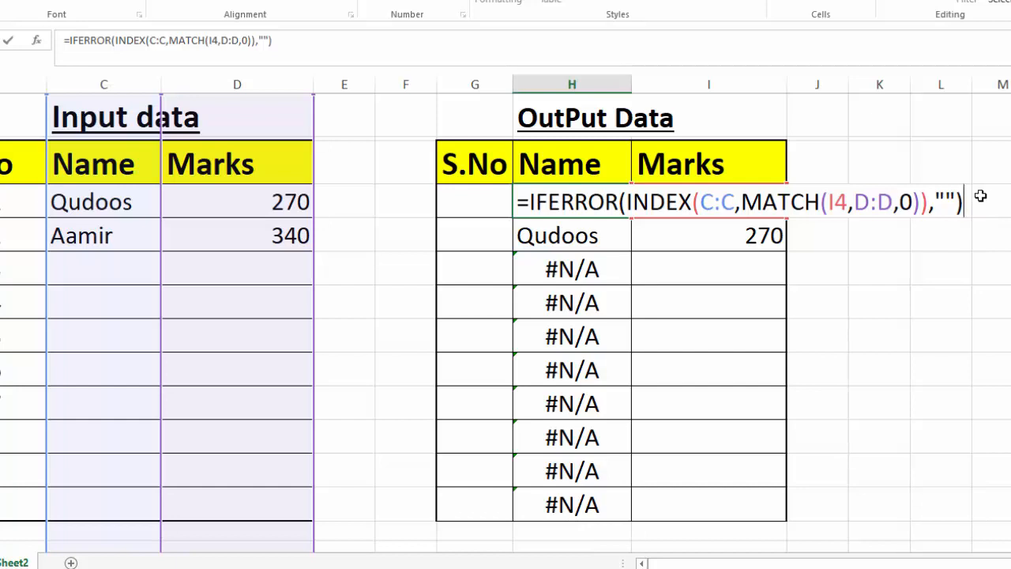
{"action": "key", "text": "ctrl+Return"}
{"action": "key", "text": "Return"}
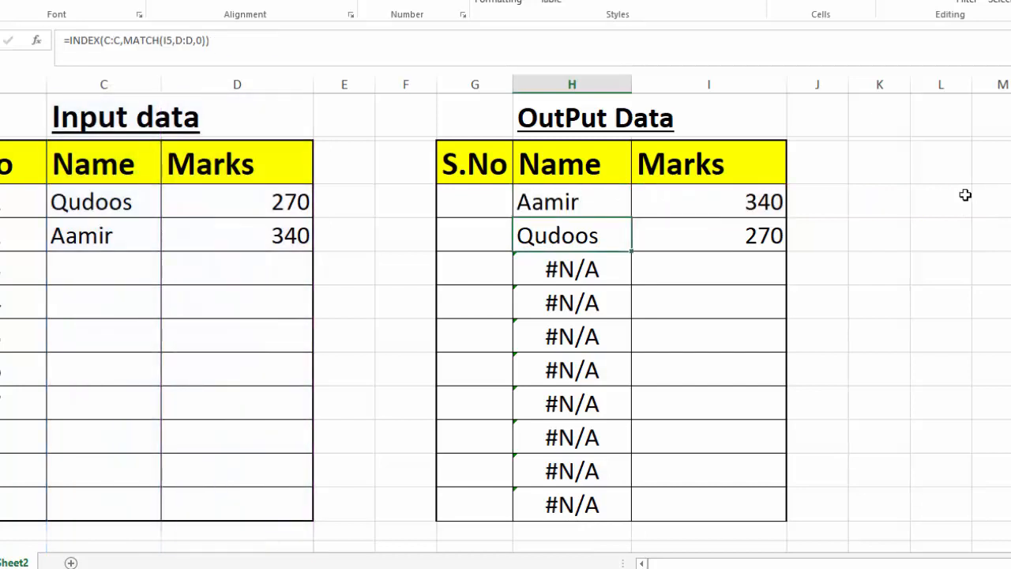
{"action": "left_click", "coordinate": [604, 203]}
{"action": "double_click", "coordinate": [632, 222]}
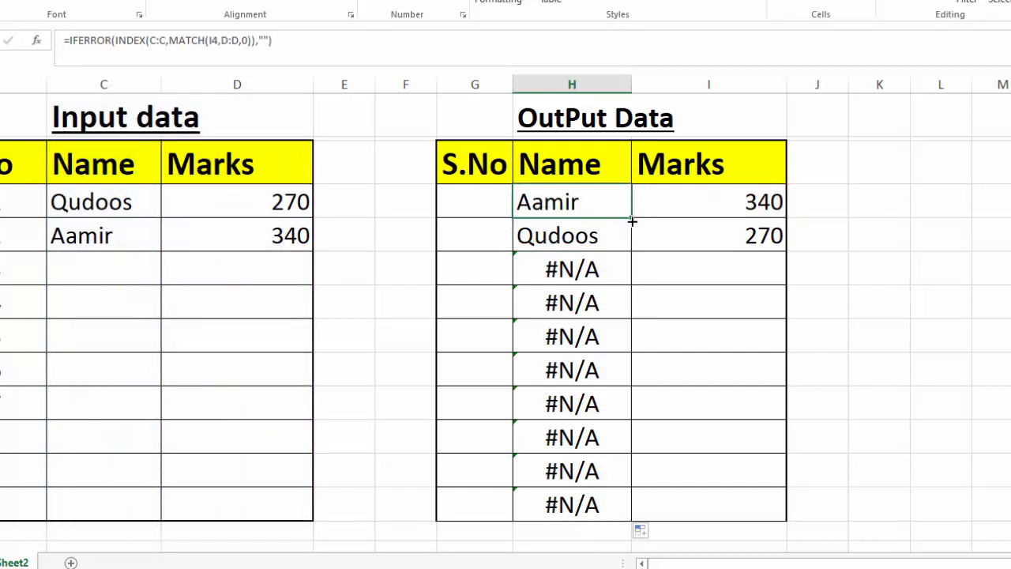
{"action": "left_click", "coordinate": [967, 421]}
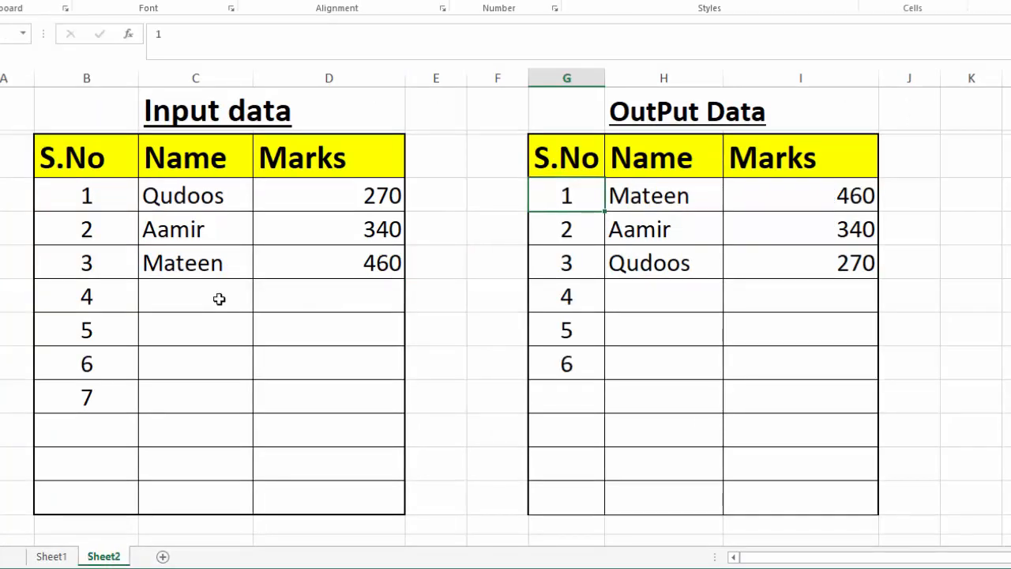
- Enter the student's name and 640 as the marks for serial number 4 in the input table
{"action": "left_click", "coordinate": [219, 298]}
{"action": "type", "text": "sh"}
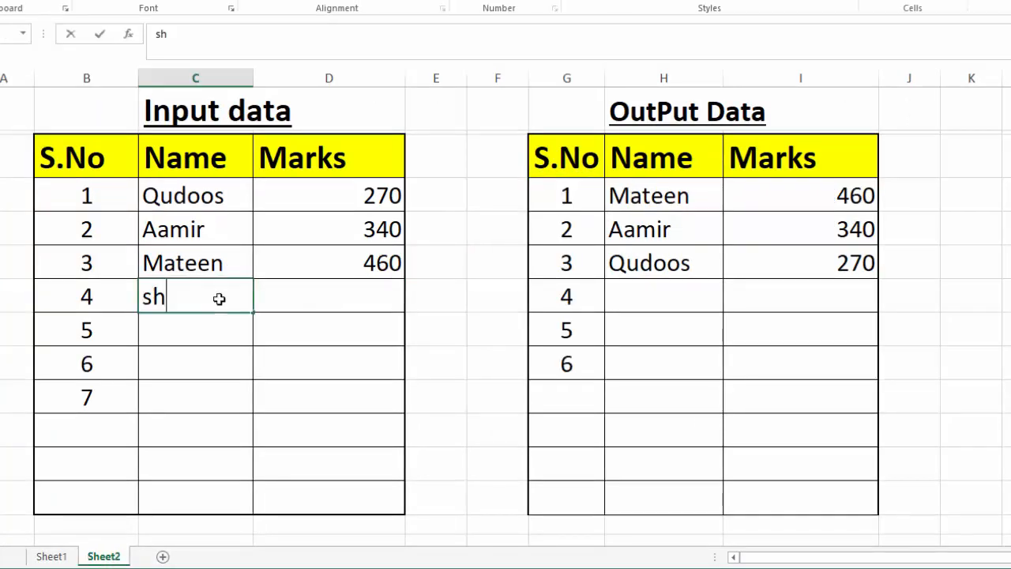
{"action": "type", "text": "ammim"}
{"action": "key", "text": "Tab"}
{"action": "type", "text": "64"}
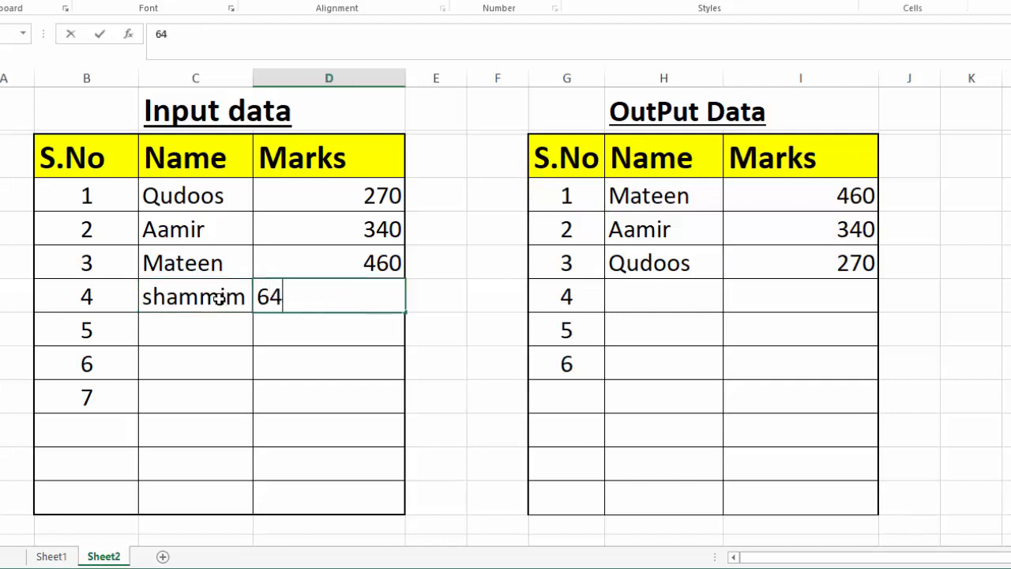
{"action": "type", "text": "0"}
{"action": "key", "text": "Tab"}
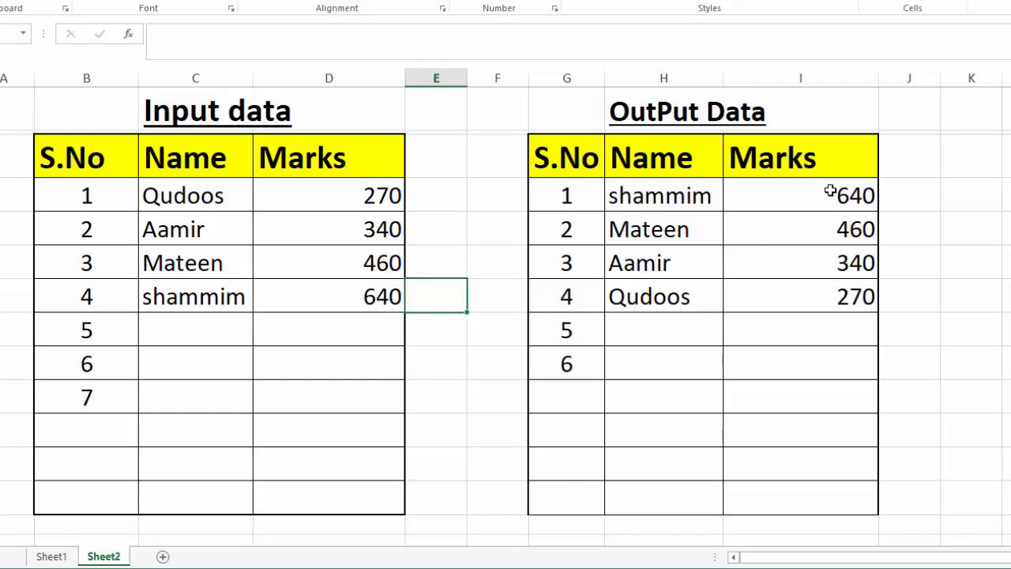
- Enter the student's name and 400 as the marks for serial number 5 in the input table
{"action": "left_click", "coordinate": [208, 330]}
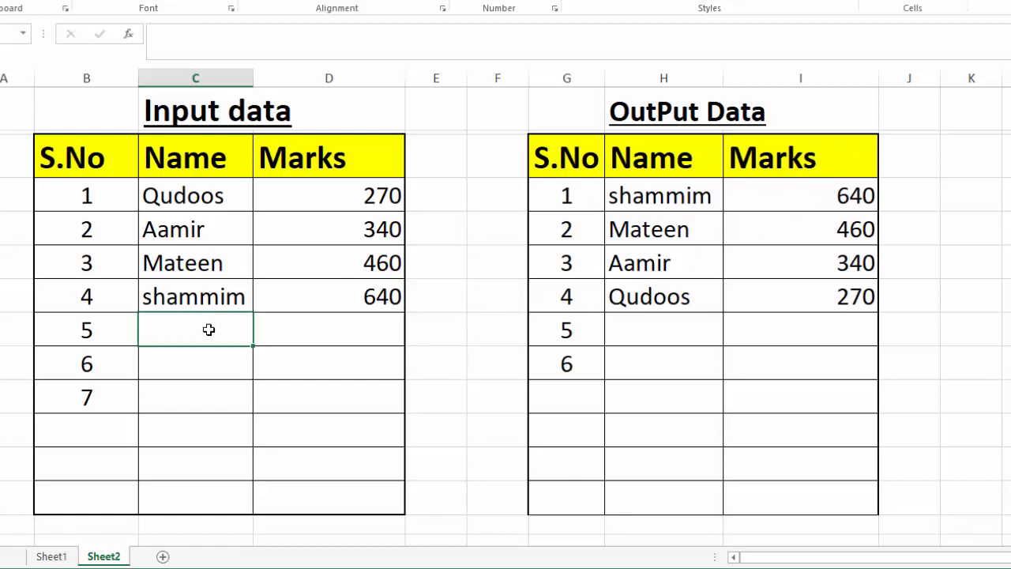
{"action": "type", "text": "tabassum"}
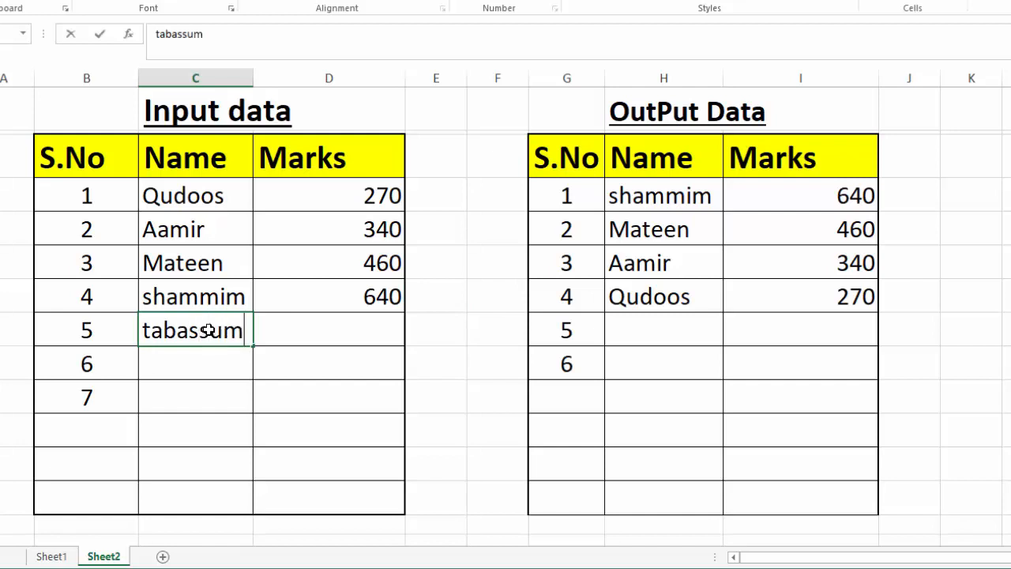
{"action": "key", "text": "Tab"}
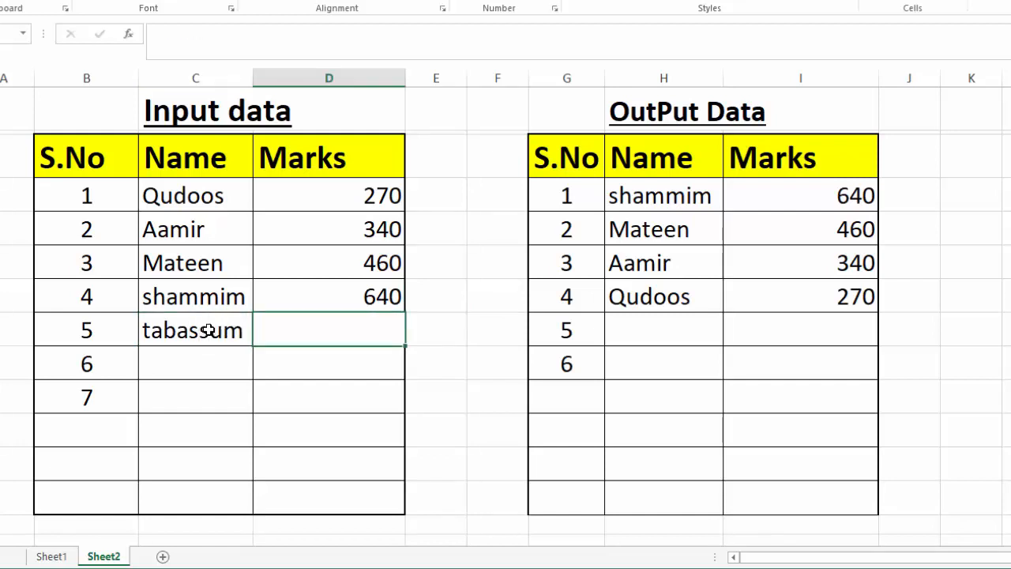
{"action": "type", "text": "400"}
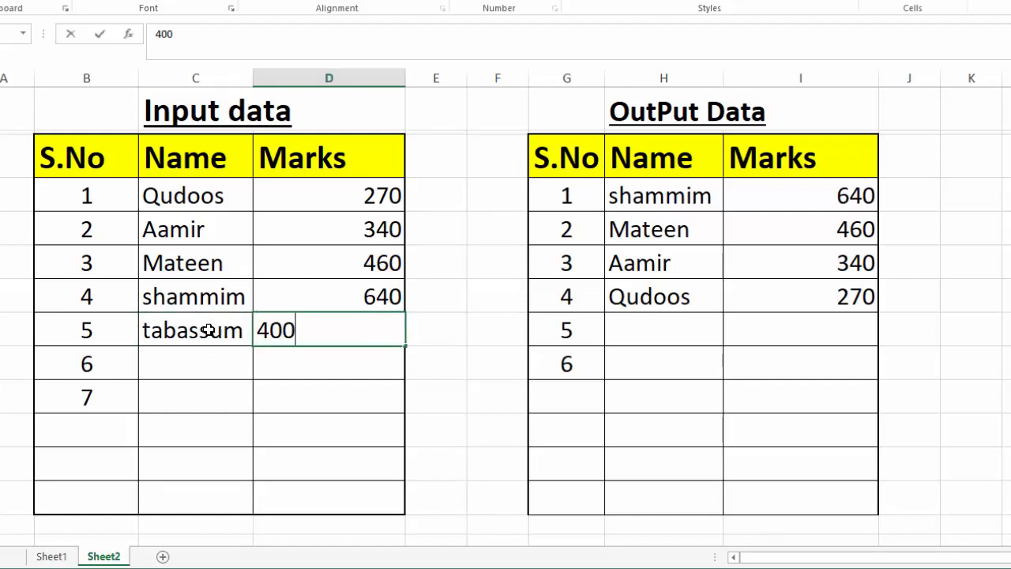
{"action": "key", "text": "Tab"}
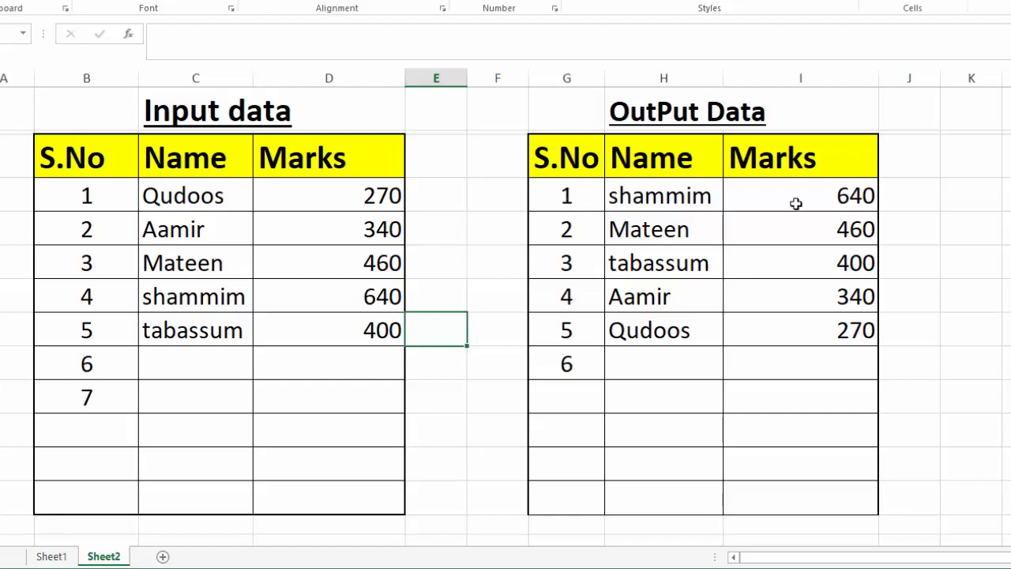
- Replace LARGE with SMALL in the output table's first Marks formula and fill it down to the table's last row
{"action": "left_click", "coordinate": [826, 199]}
{"action": "double_click", "coordinate": [825, 199]}
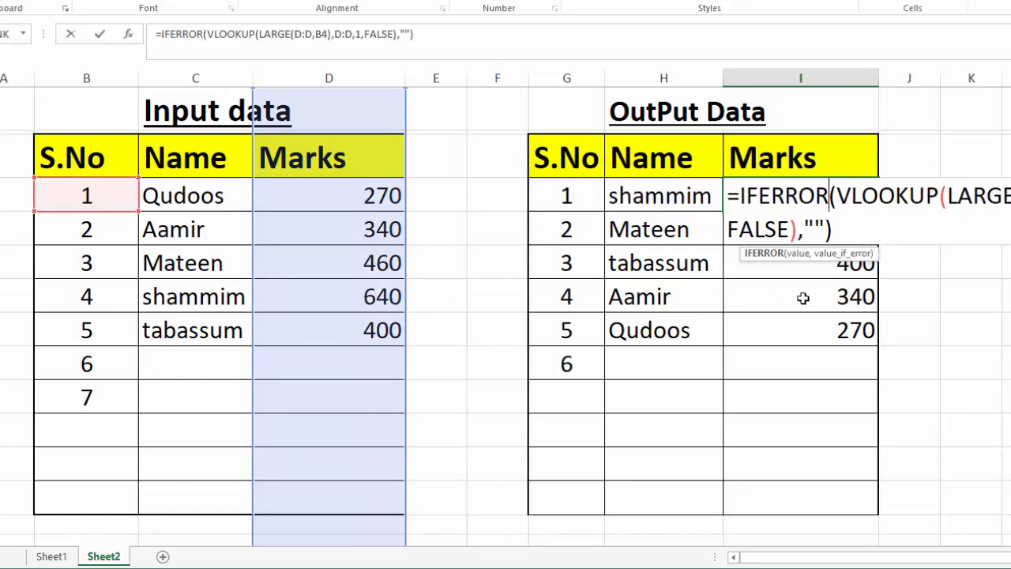
{"action": "key", "text": "ctrl+Return"}
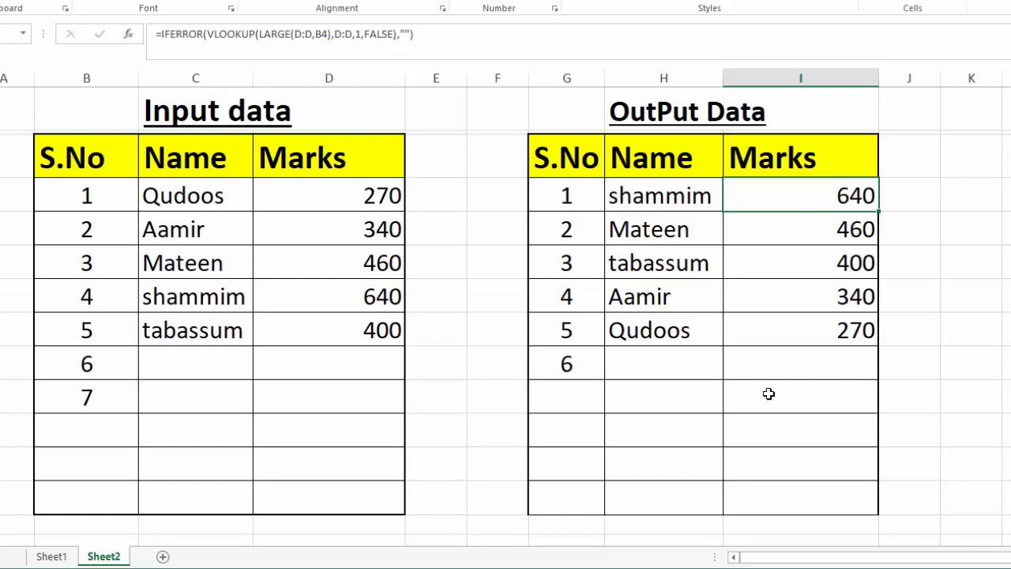
{"action": "double_click", "coordinate": [707, 202]}
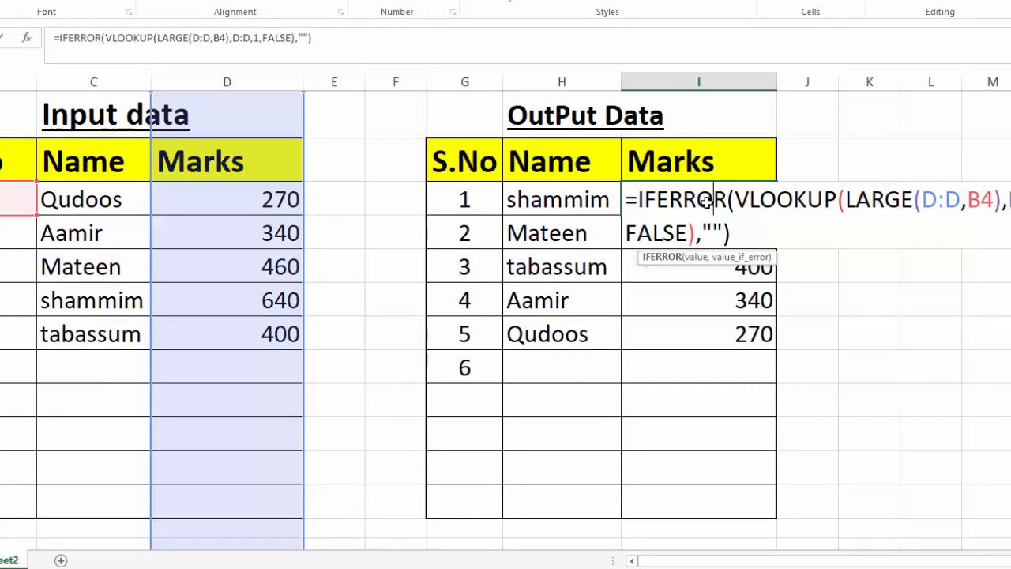
{"action": "left_click", "coordinate": [913, 202]}
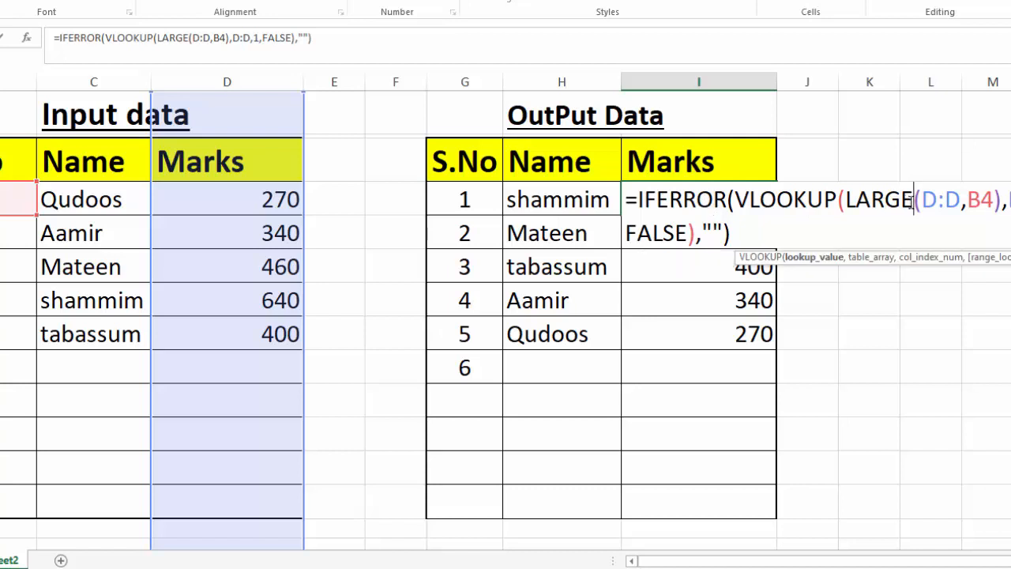
{"action": "left_click_drag", "start_coordinate": [913, 202], "coordinate": [846, 200]}
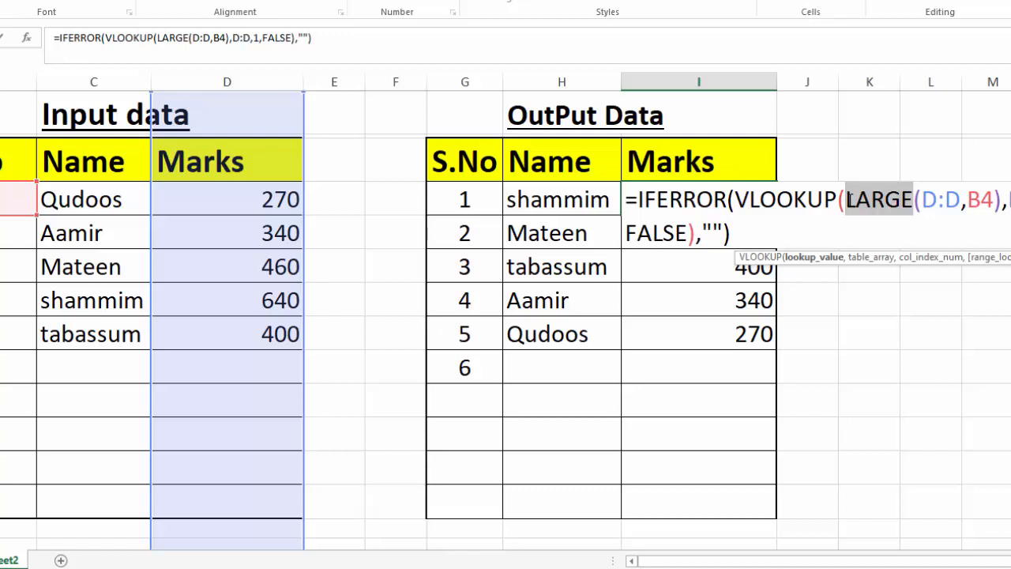
{"action": "type", "text": "SMALL"}
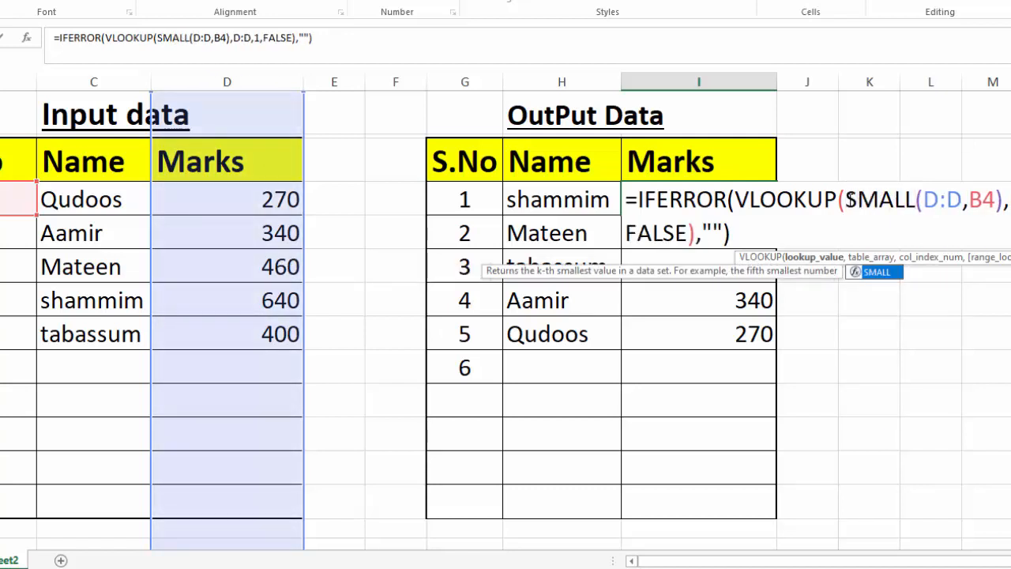
{"action": "left_click", "coordinate": [760, 228]}
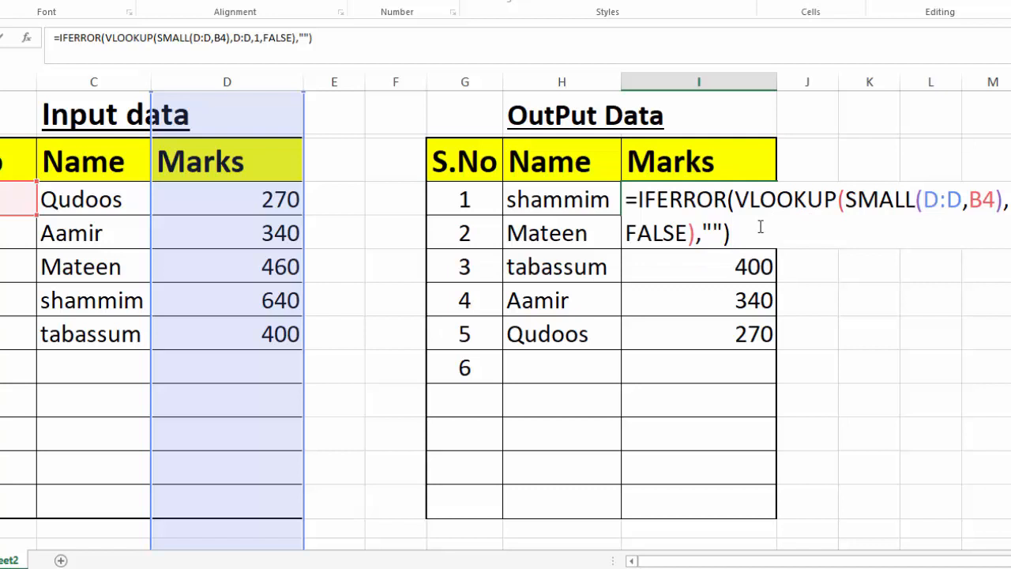
{"action": "key", "text": "Return"}
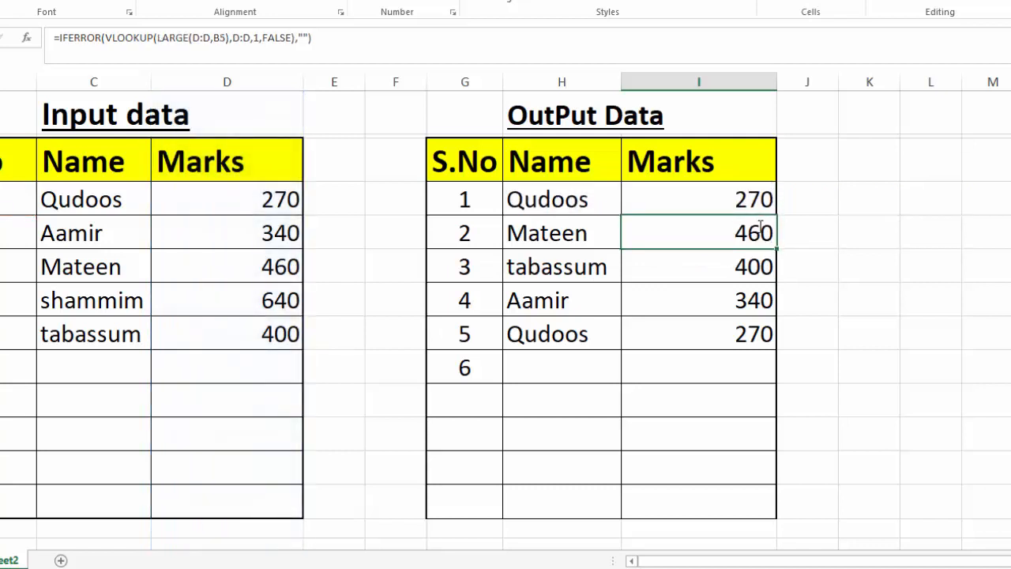
{"action": "left_click", "coordinate": [724, 202]}
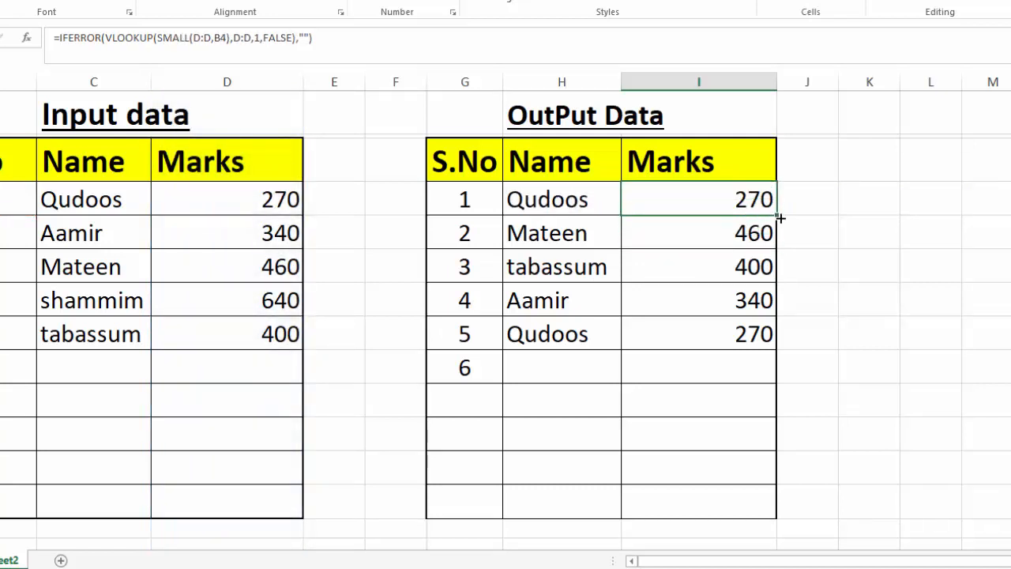
{"action": "double_click", "coordinate": [779, 218]}
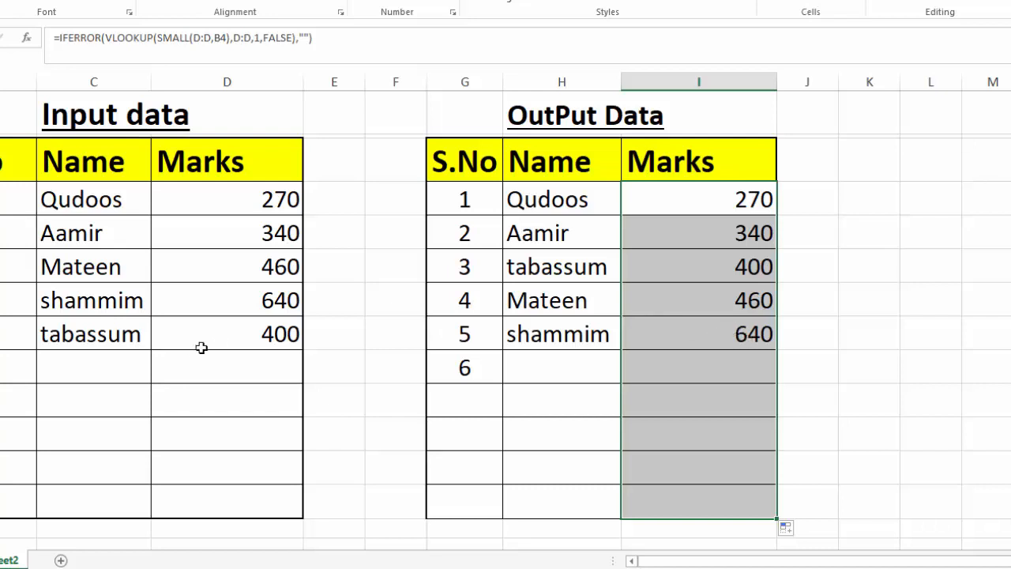
- Change the marks for serial number 2 in the input table to 450
{"action": "left_click", "coordinate": [211, 237]}
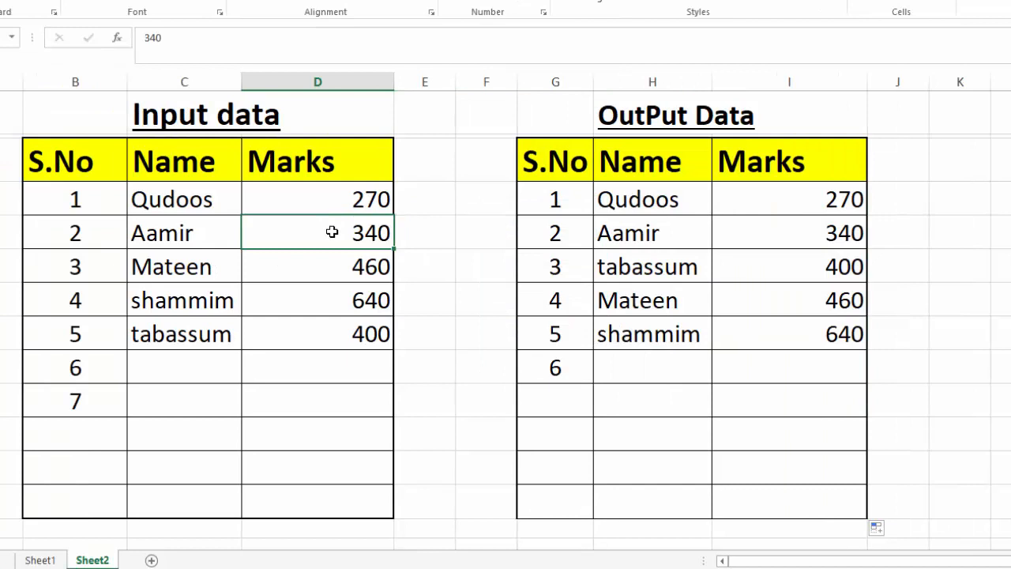
{"action": "type", "text": "45"}
{"action": "key", "text": "Tab"}
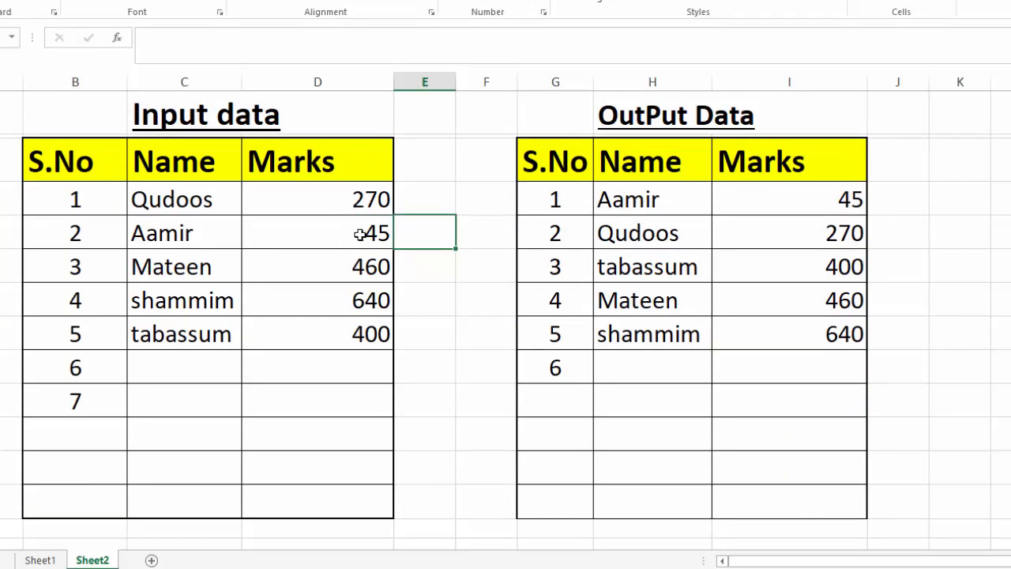
{"action": "left_click", "coordinate": [360, 234]}
{"action": "double_click", "coordinate": [360, 233]}
{"action": "key", "text": "BackSpace"}
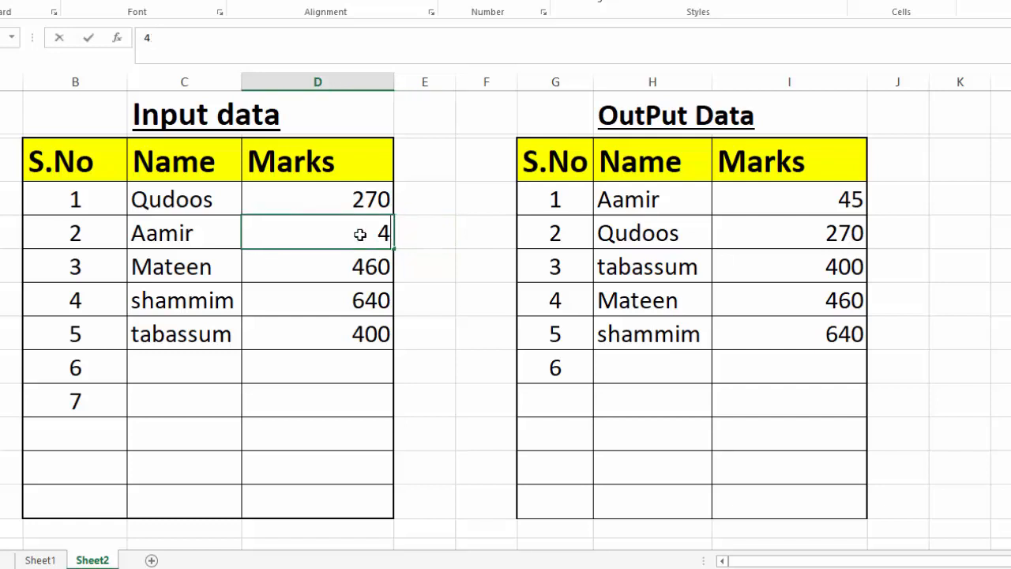
{"action": "type", "text": "50"}
{"action": "key", "text": "Tab"}
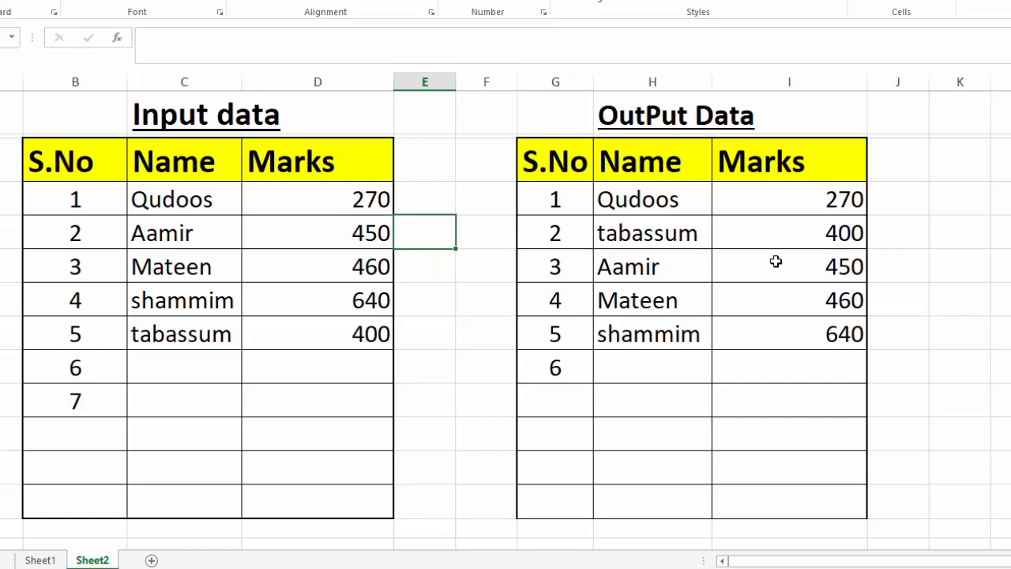
- Change the marks for serial number 4 in the input table to 200
{"action": "left_click", "coordinate": [342, 297]}
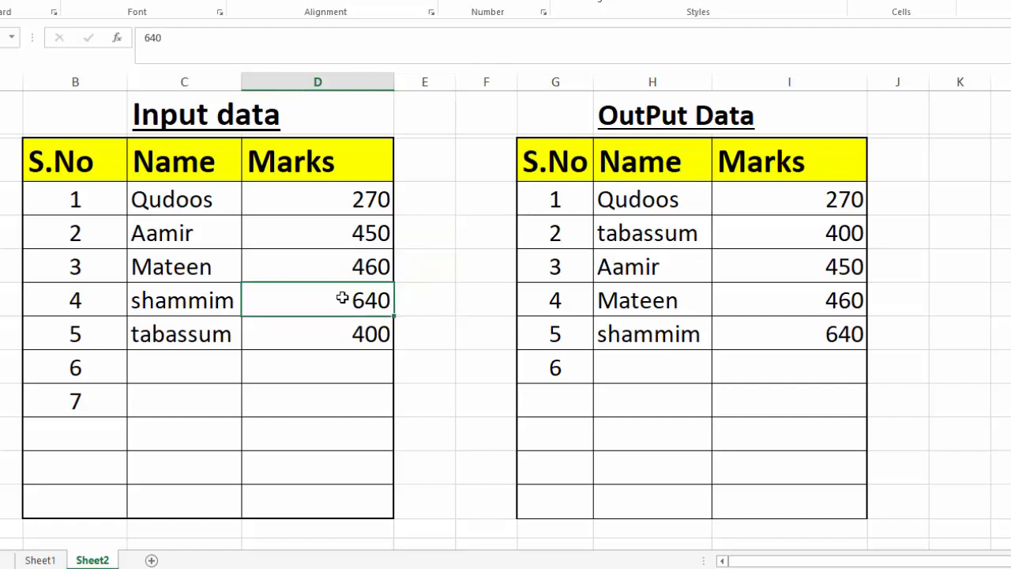
{"action": "type", "text": "200"}
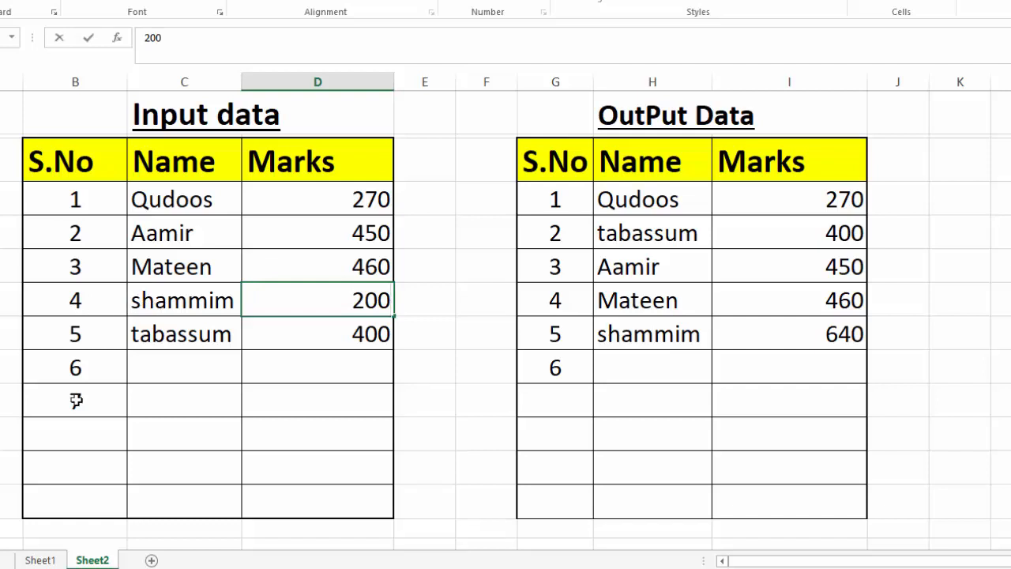
{"action": "key", "text": "Tab"}
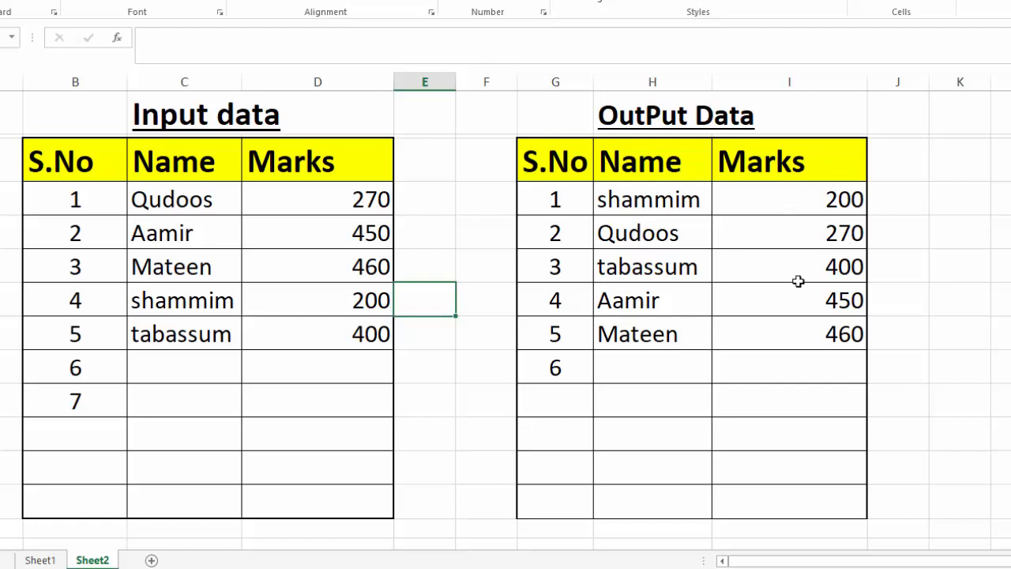
- Switch SMALL back to LARGE in the first output Marks formula and fill it down to the table's last row
{"action": "left_click", "coordinate": [795, 198]}
{"action": "double_click", "coordinate": [796, 198]}
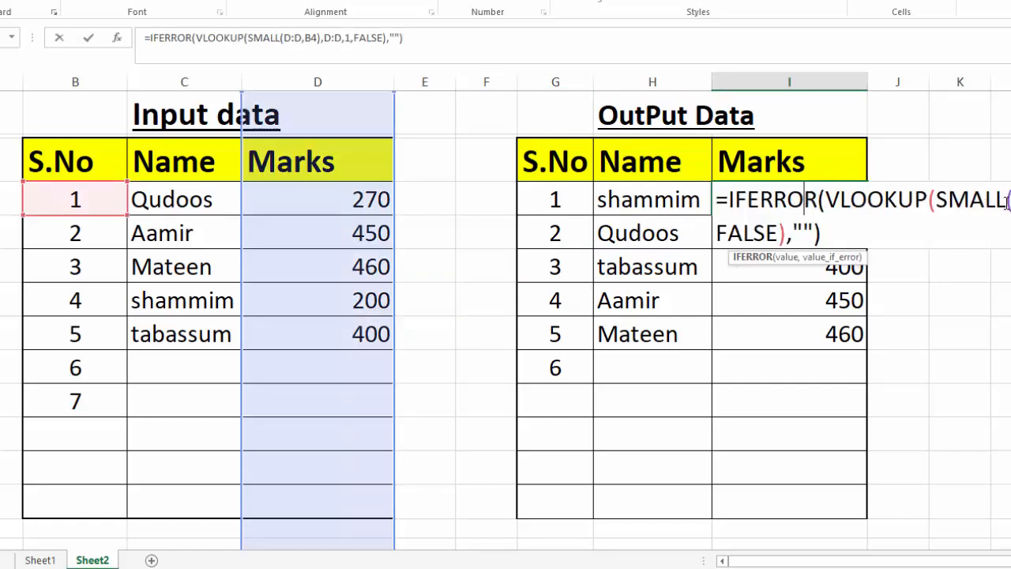
{"action": "left_click_drag", "start_coordinate": [1005, 199], "coordinate": [940, 200]}
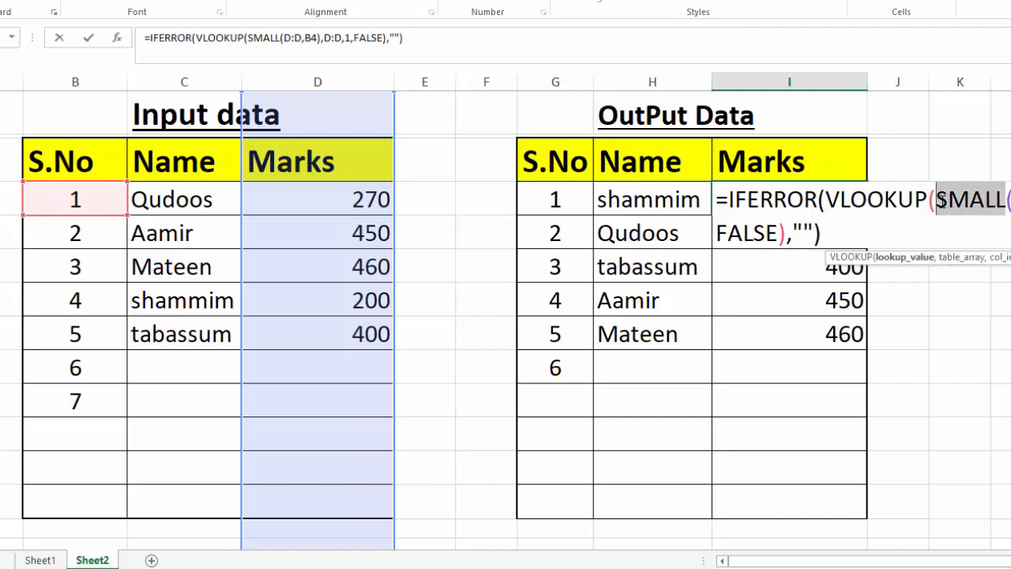
{"action": "type", "text": "LARGE"}
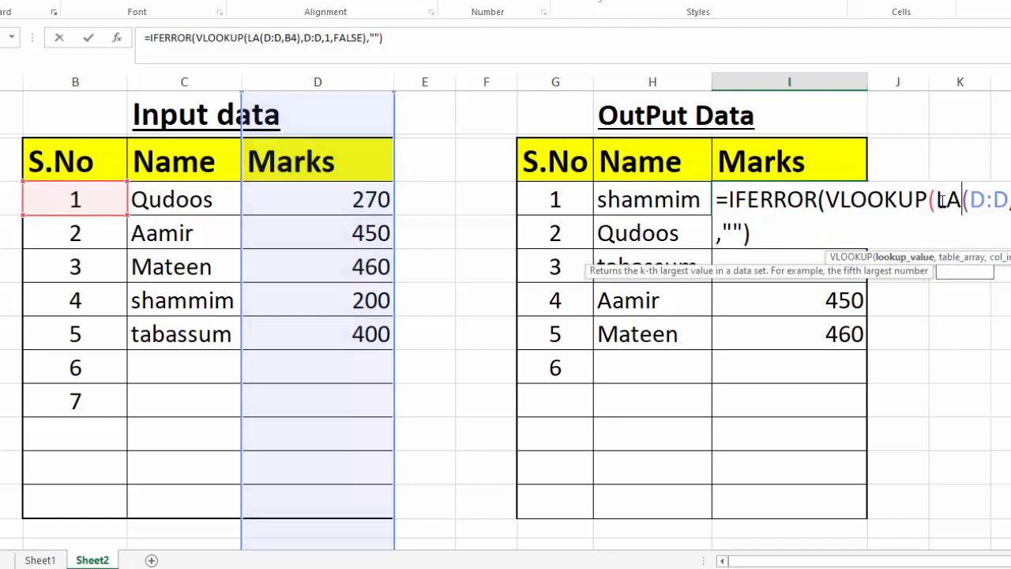
{"action": "key", "text": "Return"}
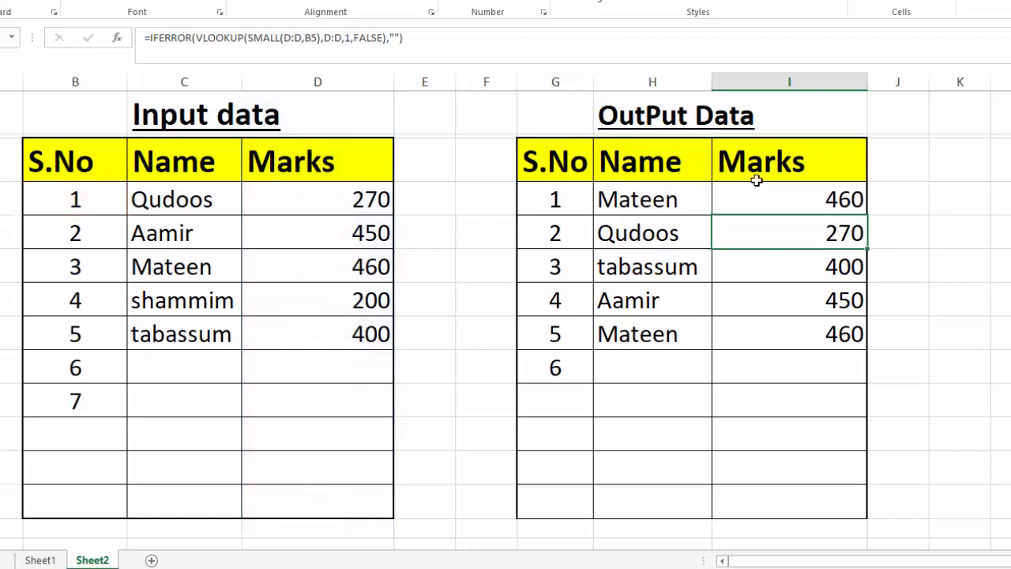
{"action": "left_click", "coordinate": [783, 192]}
{"action": "left_click_drag", "start_coordinate": [867, 214], "coordinate": [867, 515]}
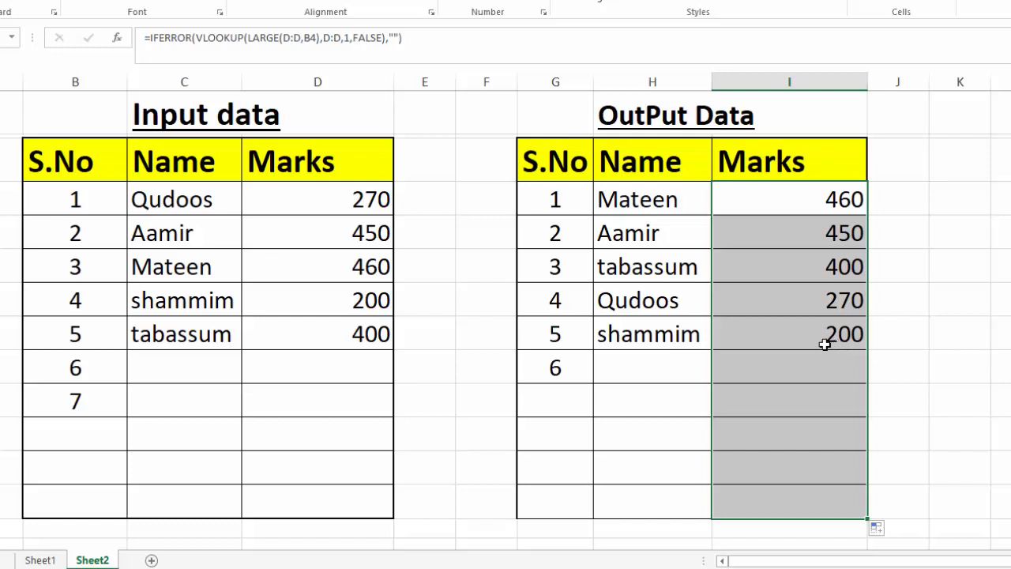
- Enter the student's name and 720 as the marks for serial number 6 in the input table
{"action": "left_click", "coordinate": [193, 367]}
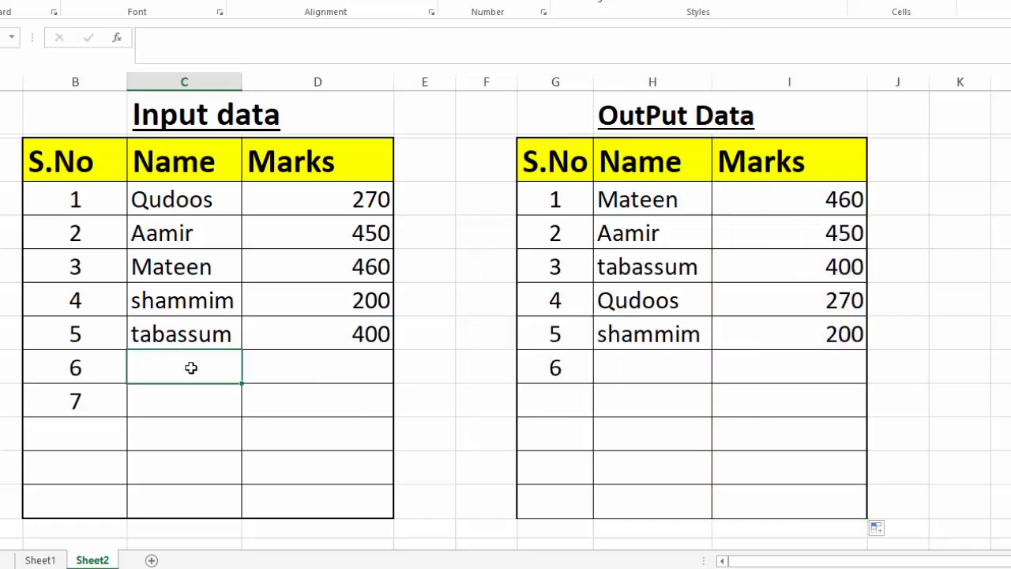
{"action": "type", "text": "AHMAD"}
{"action": "key", "text": "Tab"}
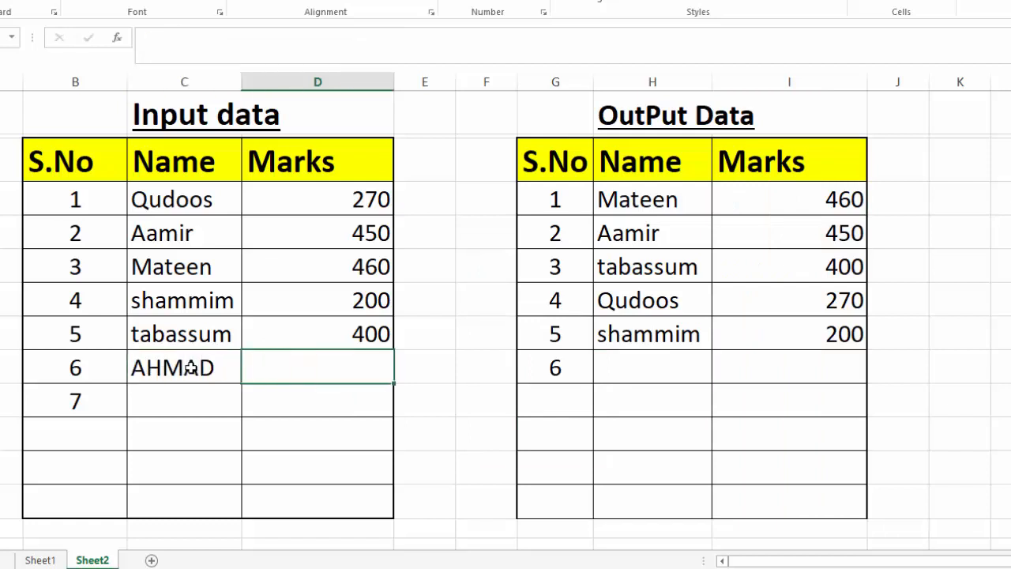
{"action": "type", "text": "720"}
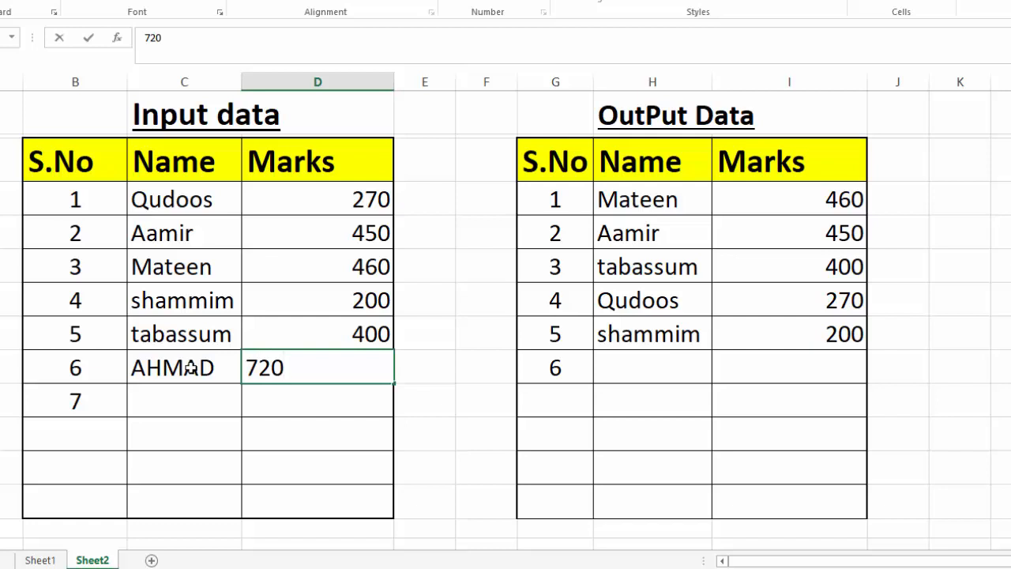
{"action": "key", "text": "Tab"}
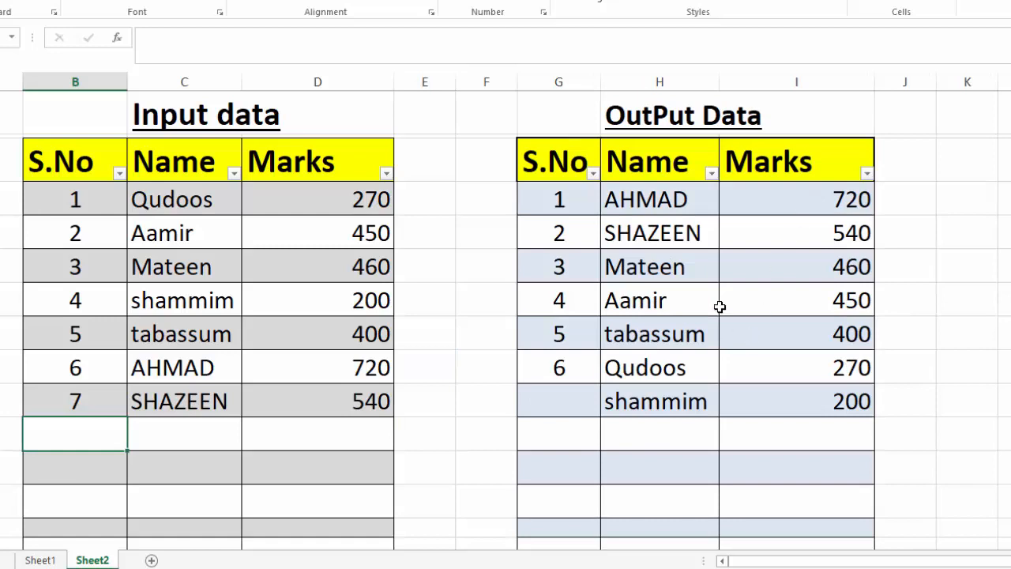
- Hide columns B to D, which hold the input table
{"action": "left_click_drag", "start_coordinate": [45, 74], "coordinate": [363, 108]}
{"action": "right_click", "coordinate": [277, 78]}
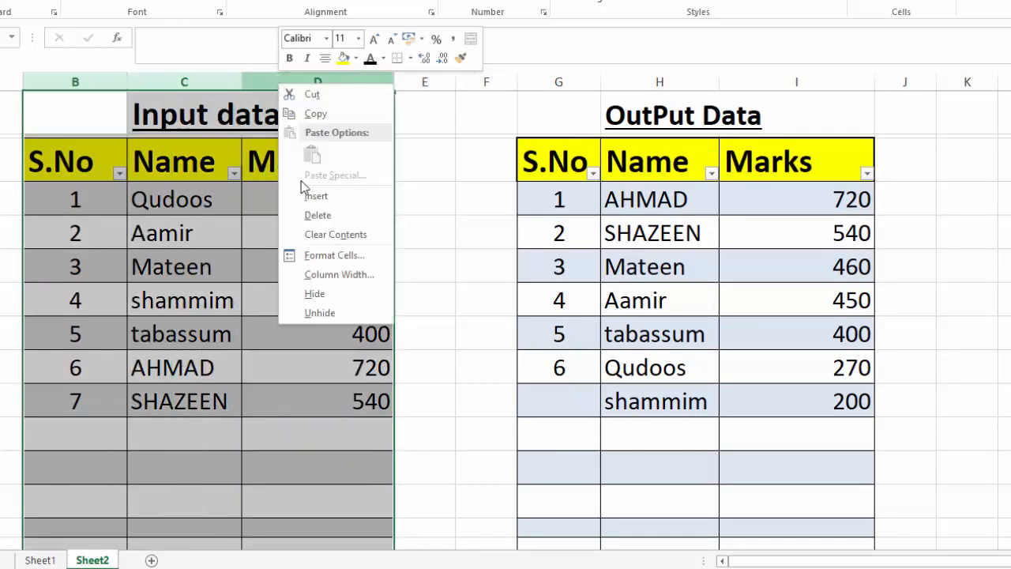
{"action": "left_click", "coordinate": [318, 294]}
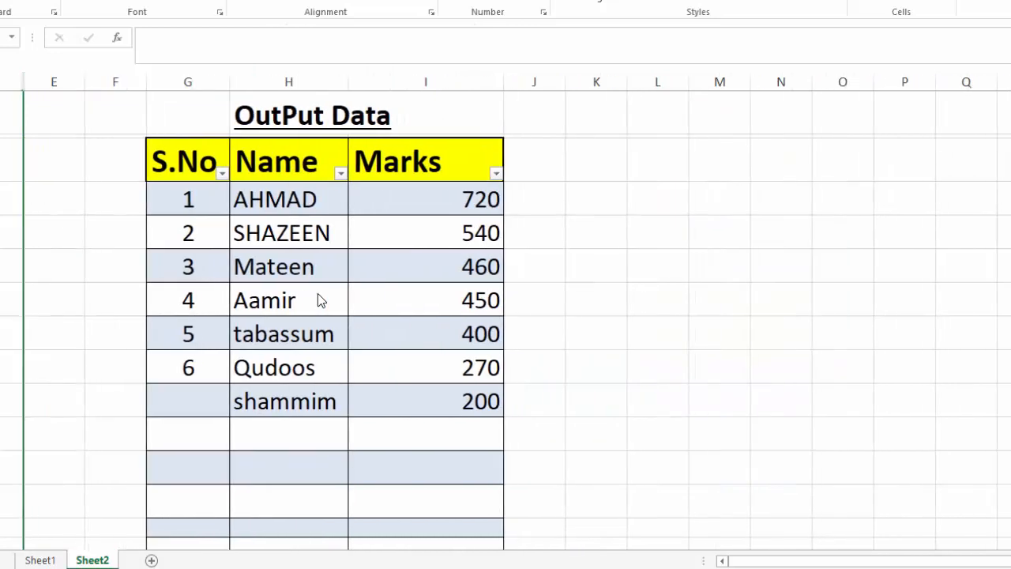
{"action": "left_click", "coordinate": [665, 394]}
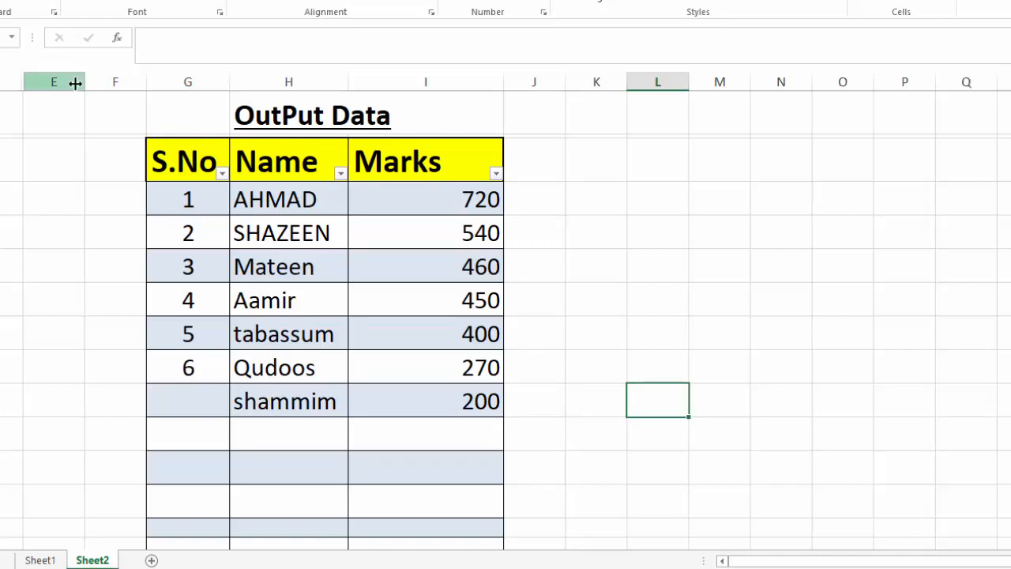
- Unhide the input table's columns B to D and clear the column selection
{"action": "left_click_drag", "start_coordinate": [7, 75], "coordinate": [97, 86]}
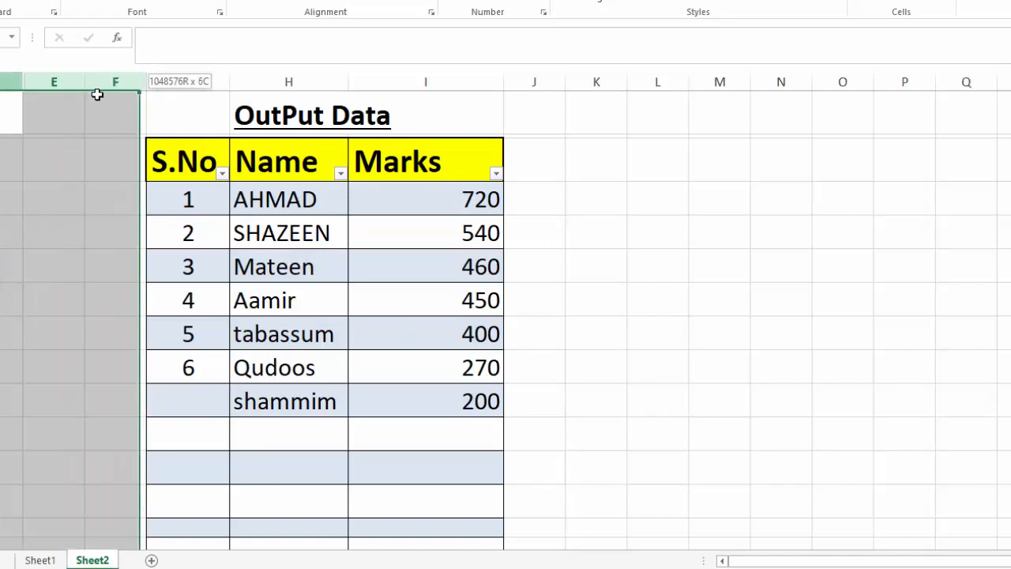
{"action": "right_click", "coordinate": [64, 73]}
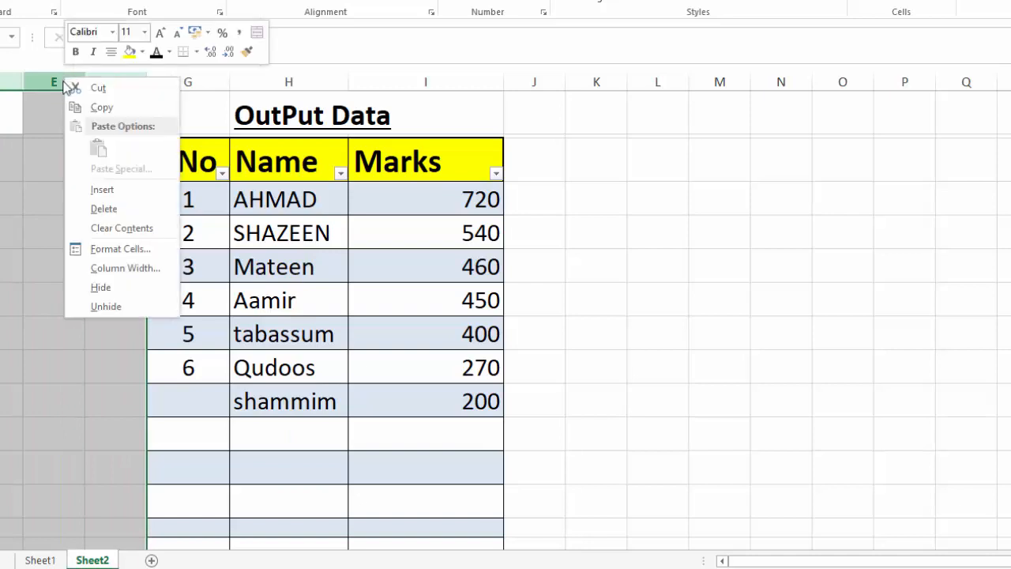
{"action": "left_click", "coordinate": [94, 299]}
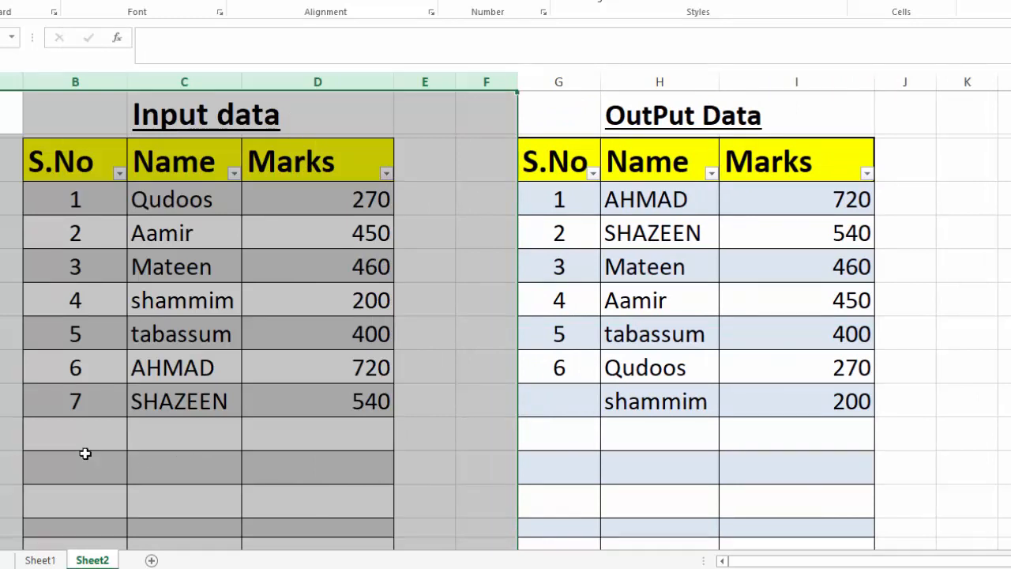
{"action": "left_click", "coordinate": [417, 444]}
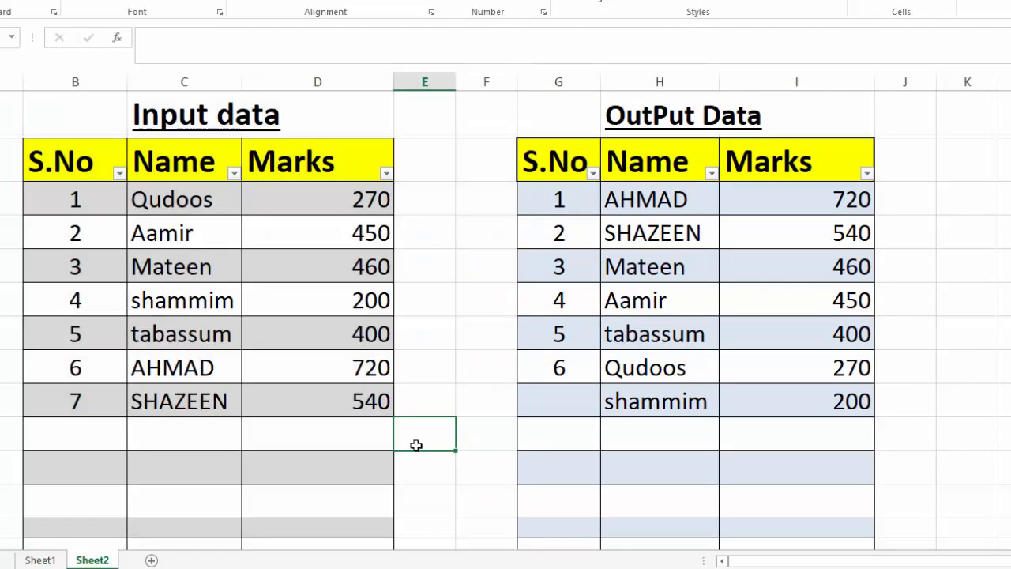